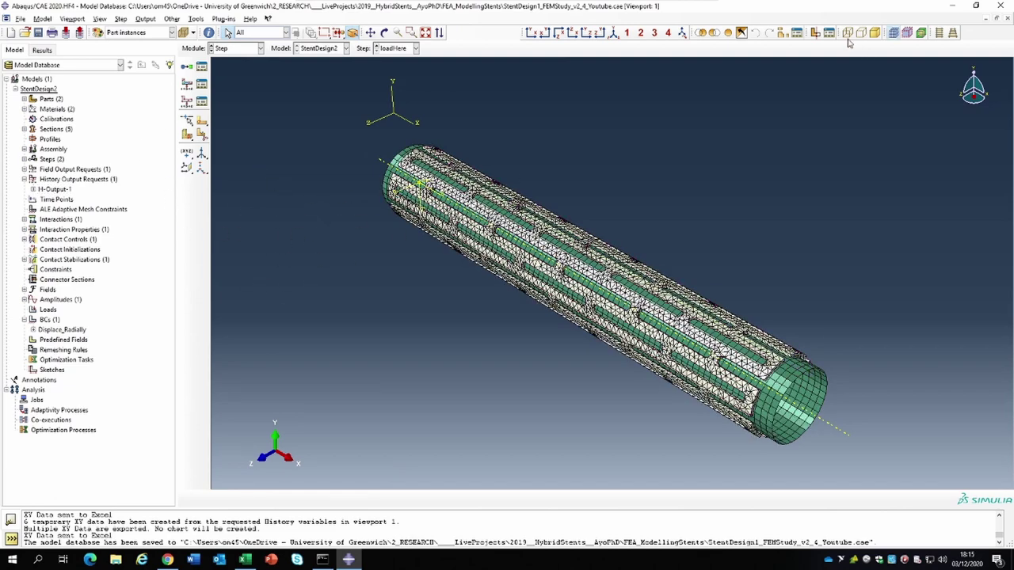
Step: Turn off the mesh lines so the stent-and-balloon assembly shows as plain shaded geometry
{"action": "left_click", "coordinate": [894, 33]}
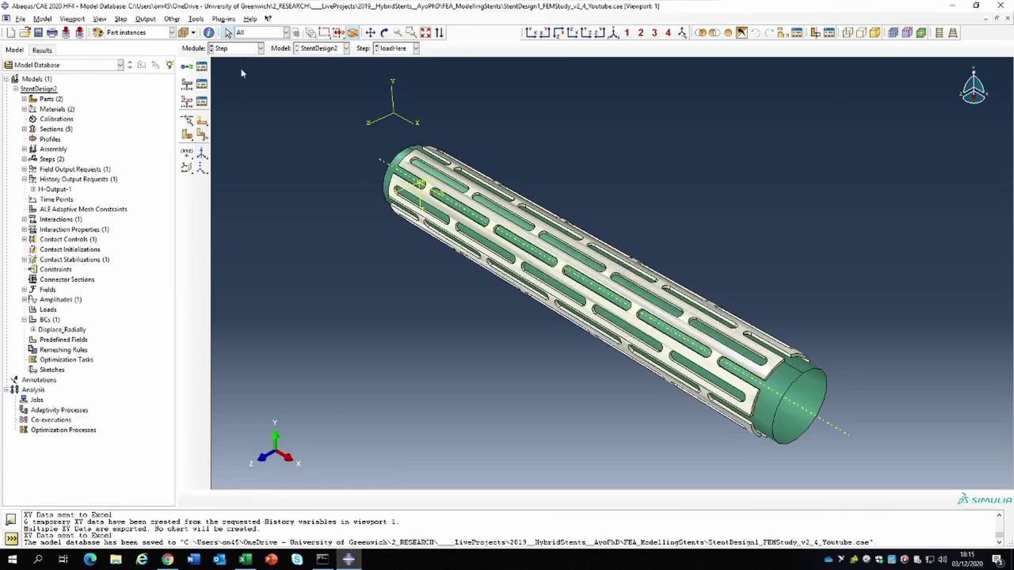
Step: Orbit the assembly end-on and back, then expand Parts to list Balloon3 and StentDesign1__Part3 CORRECT
{"action": "left_click", "coordinate": [385, 33]}
{"action": "left_click_drag", "start_coordinate": [493, 238], "coordinate": [523, 287]}
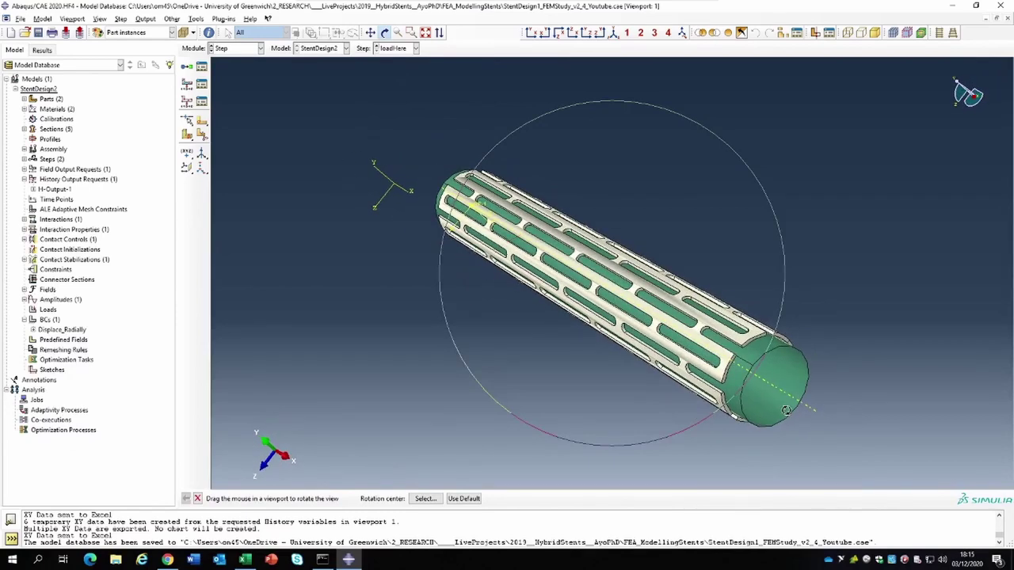
{"action": "left_click_drag", "start_coordinate": [751, 395], "coordinate": [549, 438]}
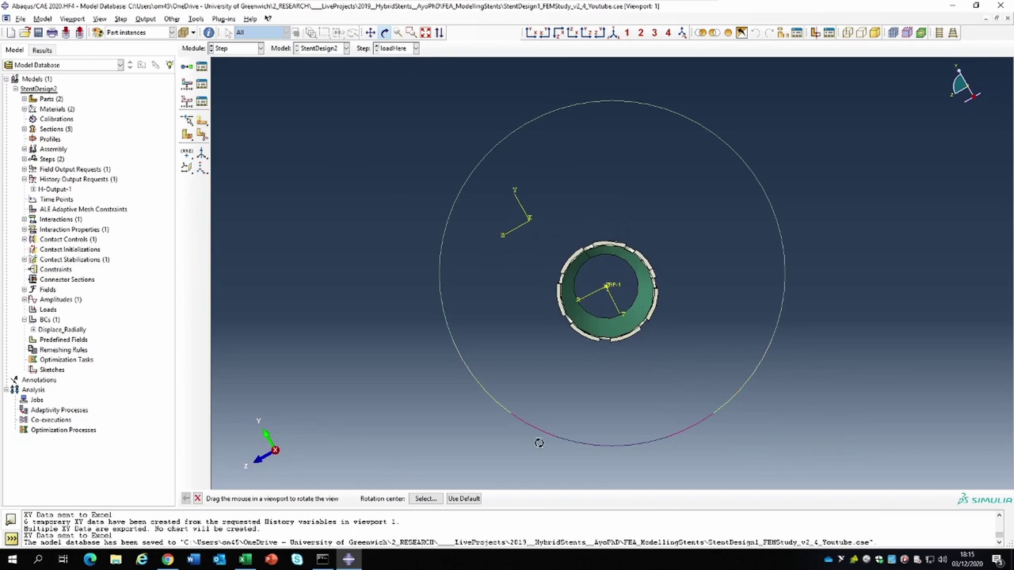
{"action": "left_click_drag", "start_coordinate": [646, 310], "coordinate": [558, 274]}
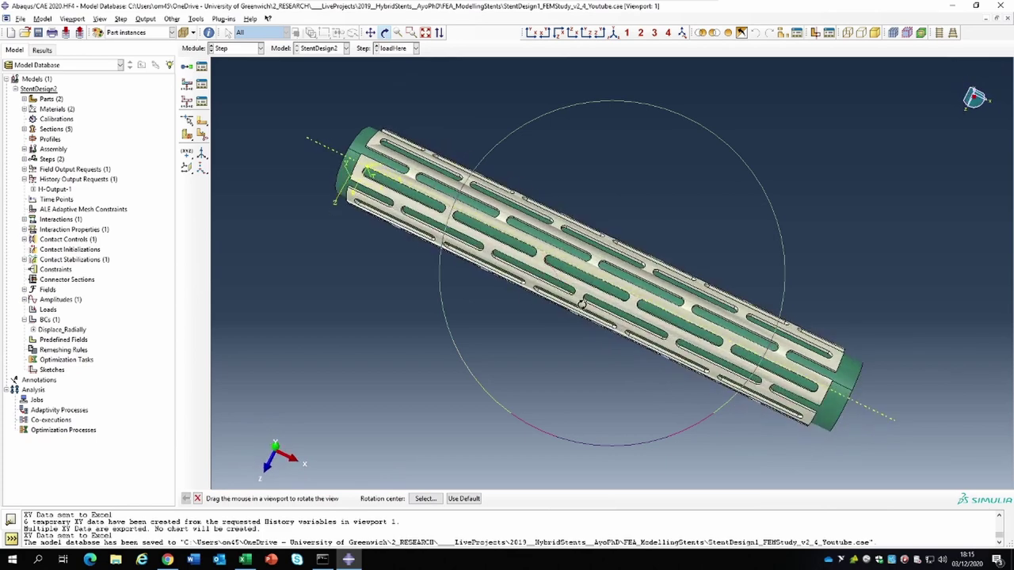
{"action": "left_click_drag", "start_coordinate": [576, 276], "coordinate": [511, 271]}
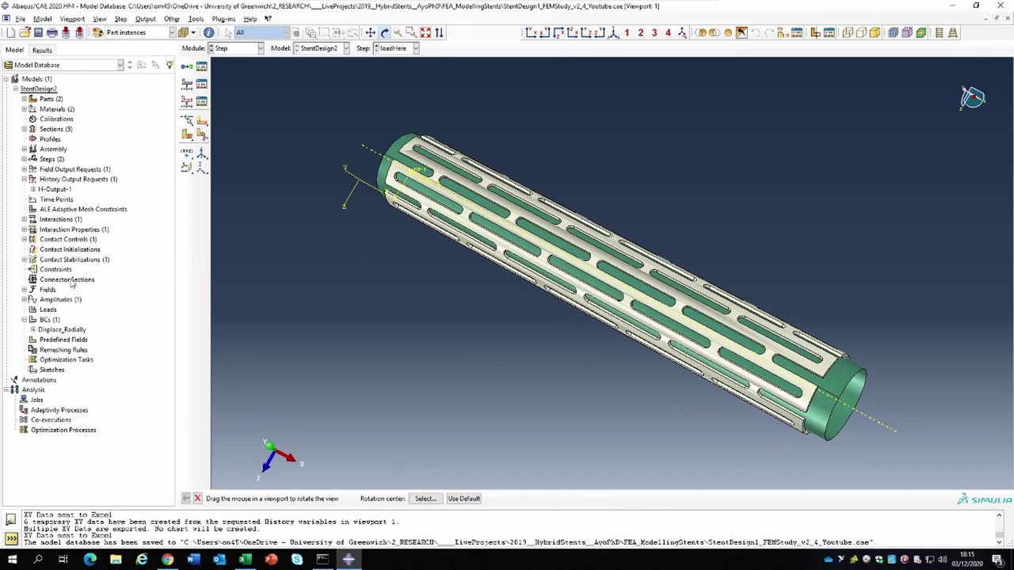
{"action": "left_click", "coordinate": [25, 100]}
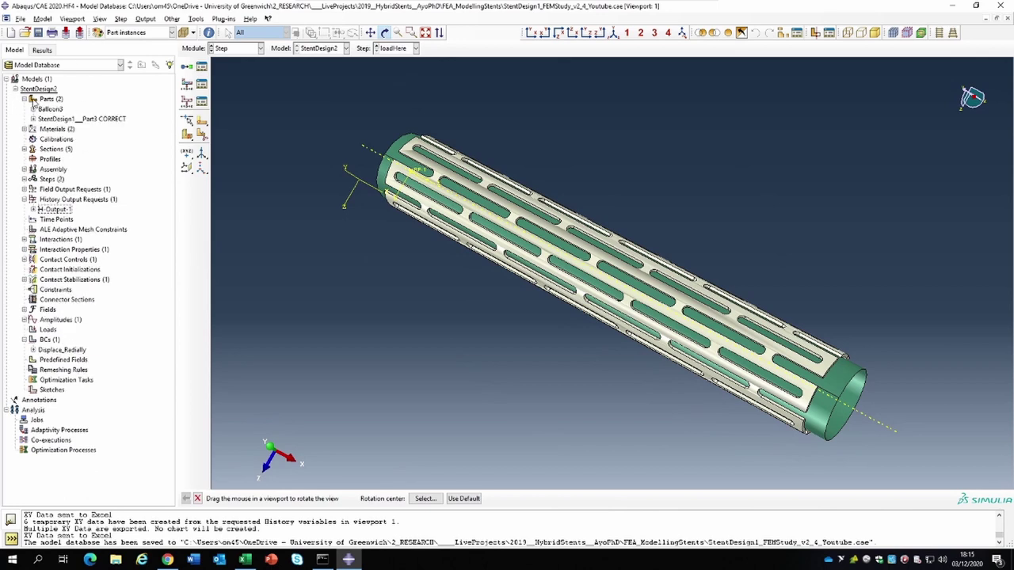
Step: View the stent part and the Balloon3 part on their own, then return to the Assembly module
{"action": "double_click", "coordinate": [57, 119]}
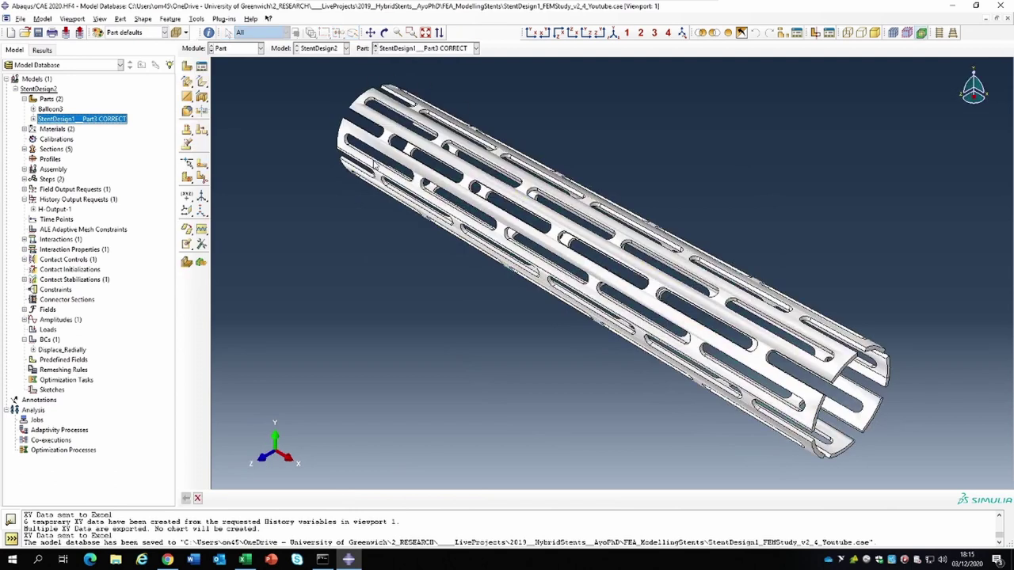
{"action": "double_click", "coordinate": [52, 109]}
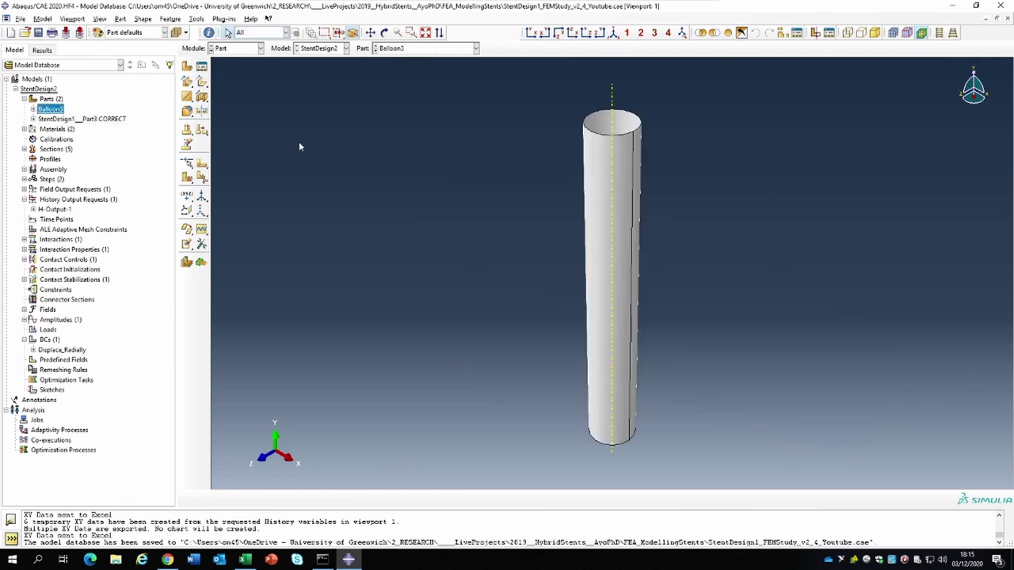
{"action": "left_click", "coordinate": [236, 49]}
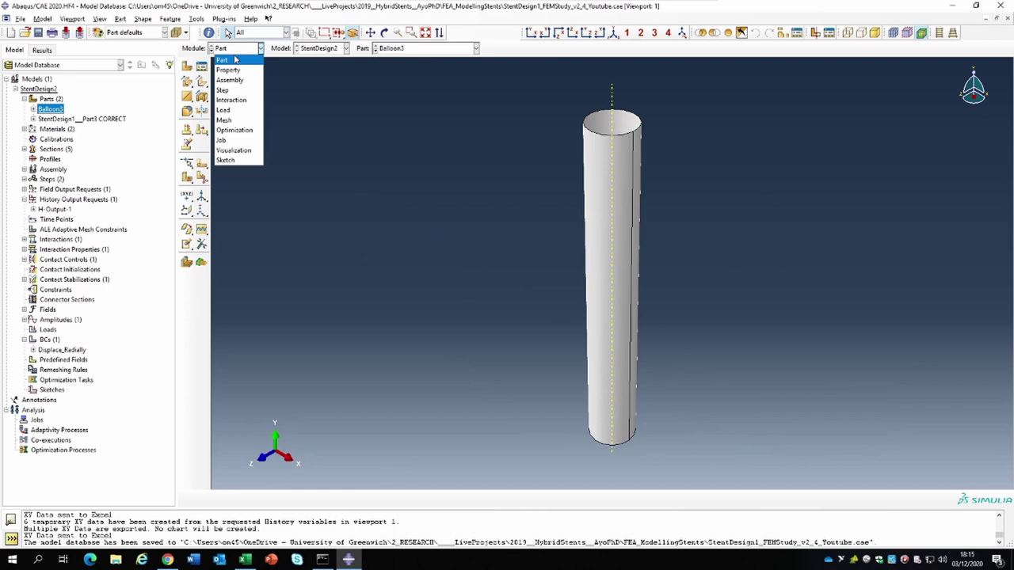
{"action": "left_click", "coordinate": [230, 80]}
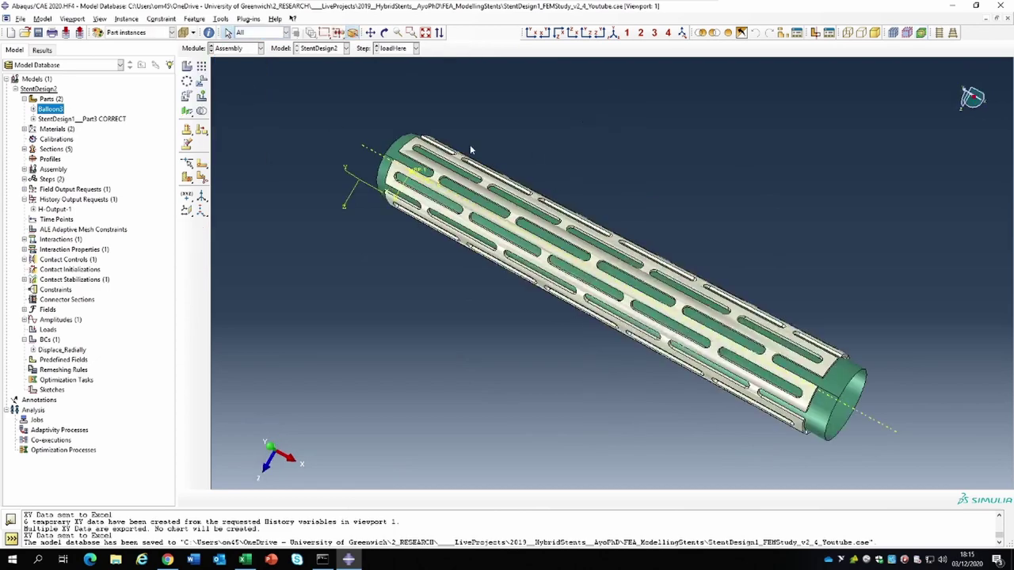
Step: Orbit the assembly to a nearly horizontal view and expand the Materials branch
{"action": "left_click", "coordinate": [384, 33]}
{"action": "left_click_drag", "start_coordinate": [499, 237], "coordinate": [656, 257]}
{"action": "left_click_drag", "start_coordinate": [673, 332], "coordinate": [573, 294]}
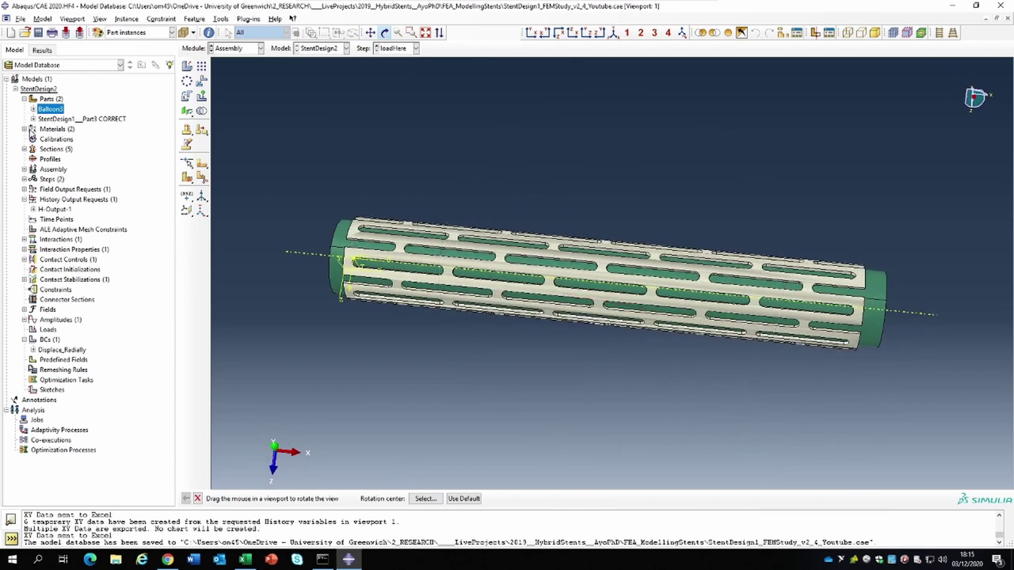
{"action": "left_click", "coordinate": [24, 130]}
Step: Review the Balloon material's Elastic data (Young's modulus 900000000, Poisson's ratio 0.3) and close it
{"action": "double_click", "coordinate": [47, 140]}
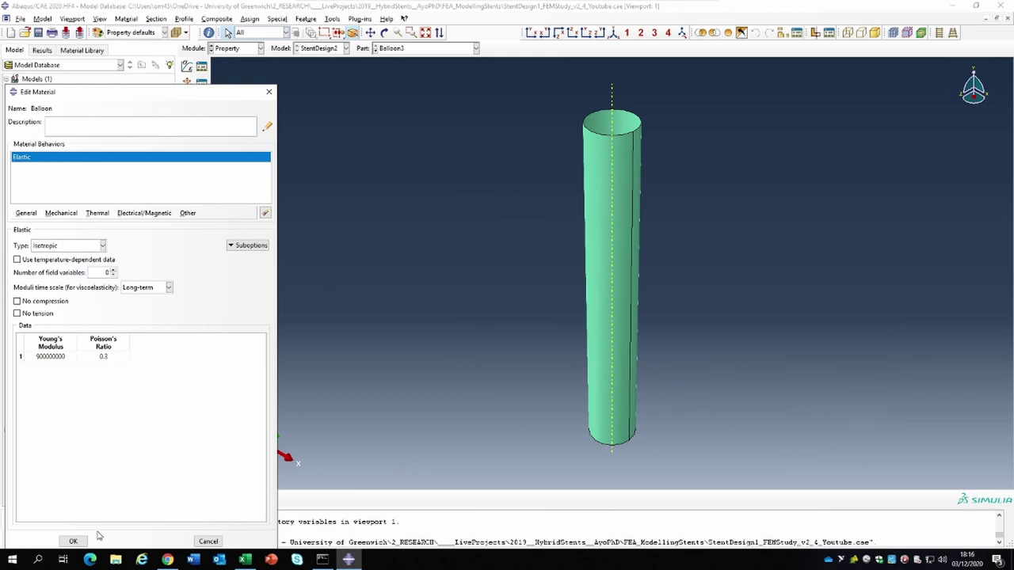
{"action": "left_click", "coordinate": [73, 541]}
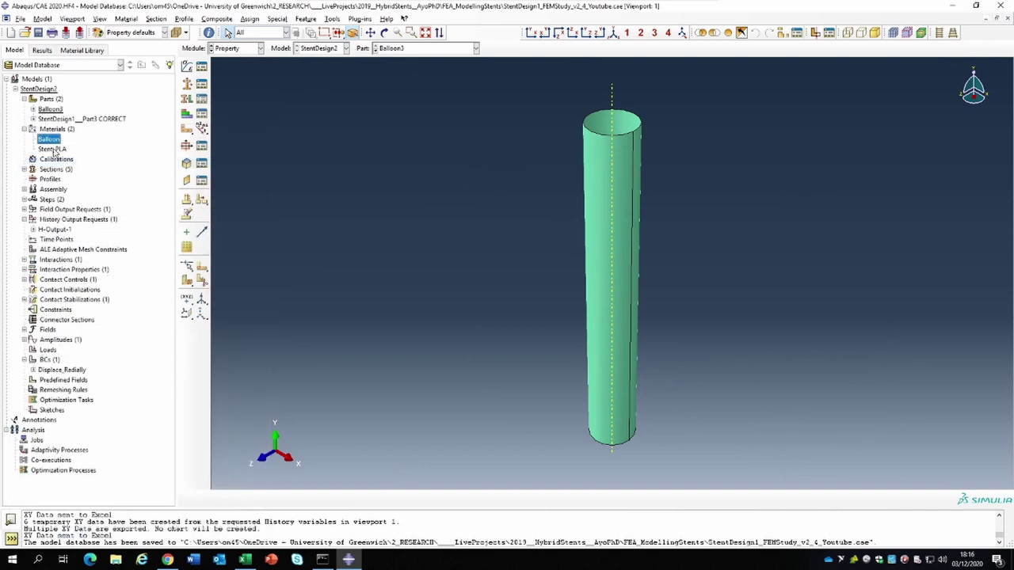
{"action": "double_click", "coordinate": [52, 150]}
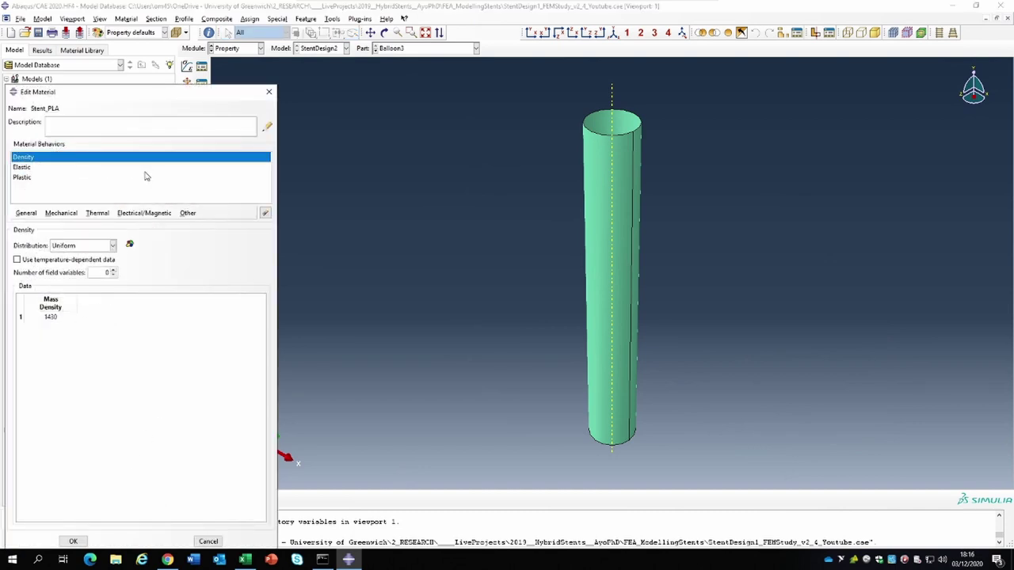
{"action": "left_click_drag", "start_coordinate": [186, 94], "coordinate": [521, 113]}
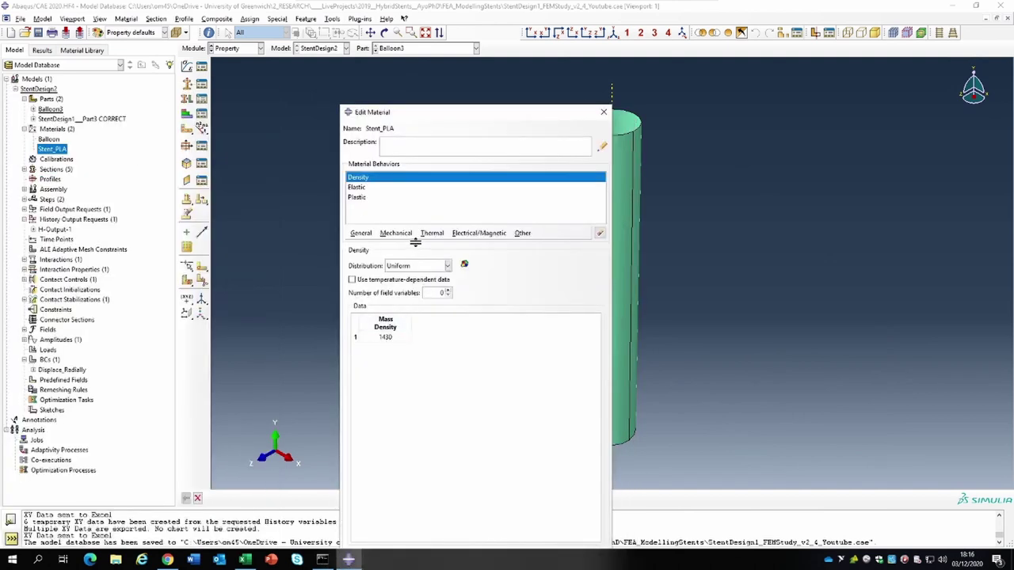
{"action": "left_click", "coordinate": [358, 187]}
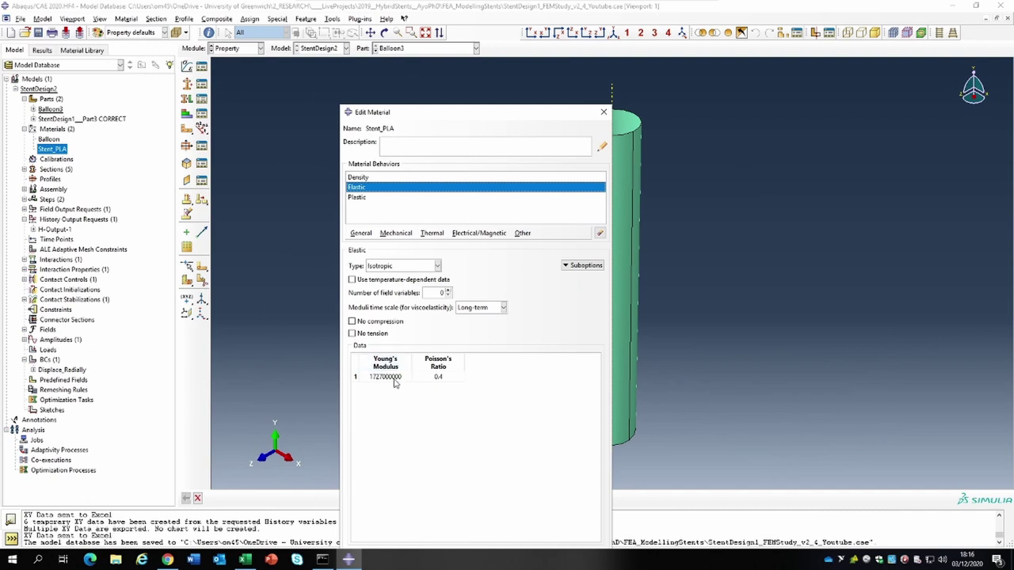
{"action": "double_click", "coordinate": [441, 378]}
{"action": "key", "text": "Return"}
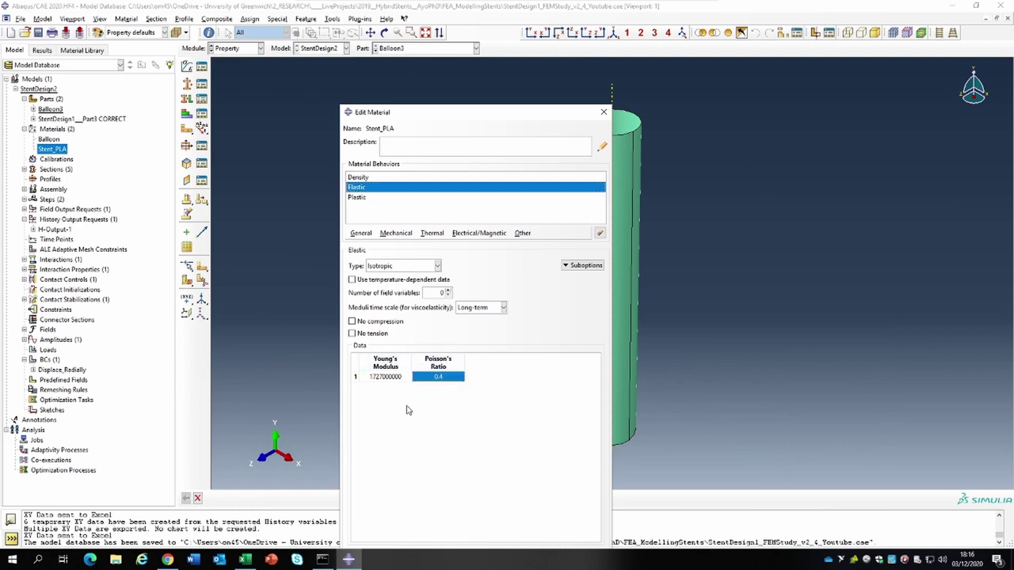
Step: Confirm Stent_PLA's Plastic yield stress of 60000000 and close the material editor
{"action": "left_click", "coordinate": [363, 198]}
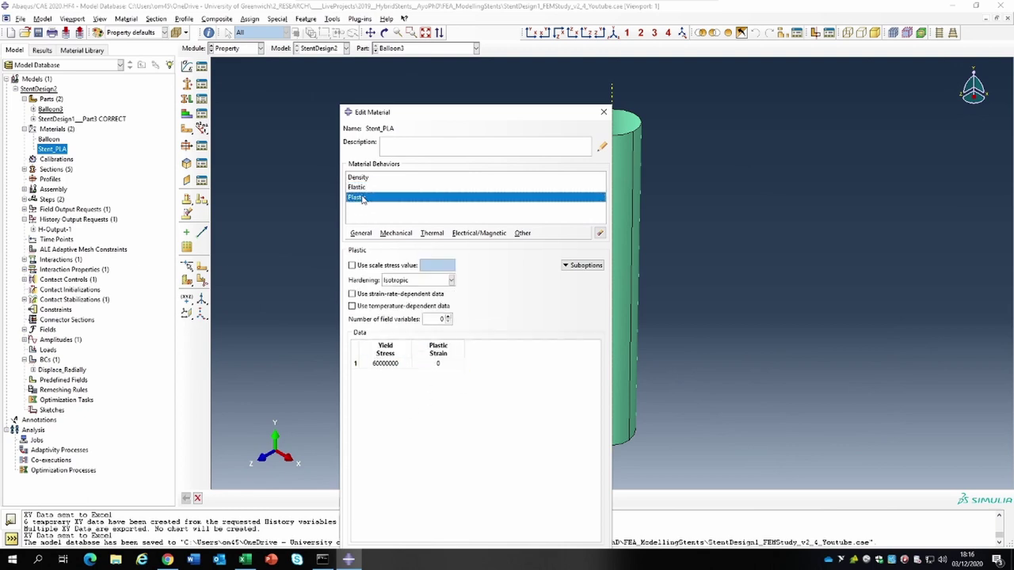
{"action": "double_click", "coordinate": [390, 364]}
{"action": "left_click", "coordinate": [389, 365]}
{"action": "key", "text": "Return"}
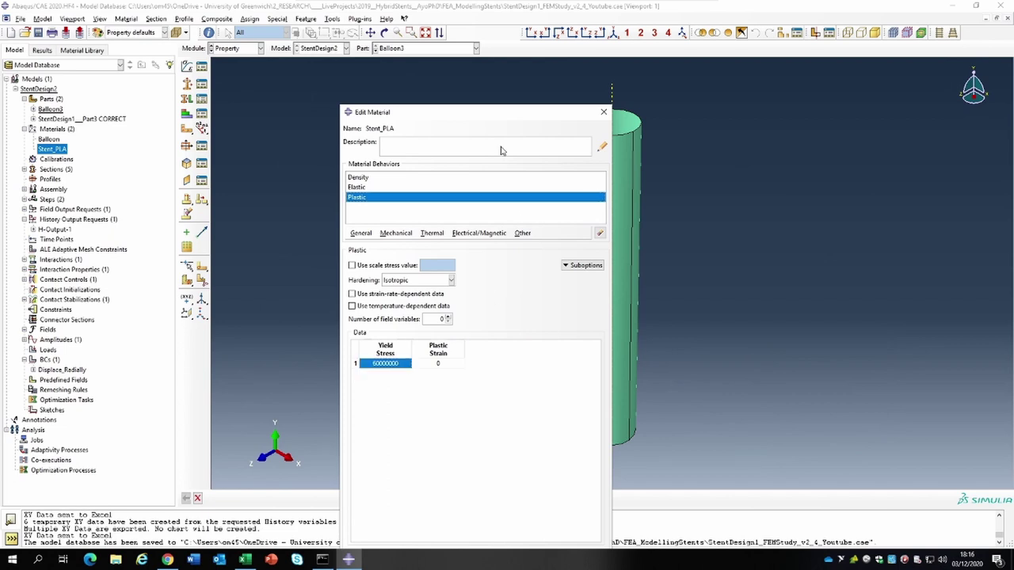
{"action": "left_click", "coordinate": [604, 112]}
Step: Expand Sections and browse the five sections, including balloonSection, balloonSectionSur and stentPLASection
{"action": "left_click", "coordinate": [25, 170]}
{"action": "left_click", "coordinate": [68, 179]}
{"action": "left_click", "coordinate": [69, 189]}
{"action": "left_click", "coordinate": [70, 199]}
{"action": "left_click", "coordinate": [70, 209]}
{"action": "left_click", "coordinate": [71, 219]}
Step: Check stentPLASection uses Stent_PLA, then select the BalloonSurface and BalloonHomogeneous sections
{"action": "double_click", "coordinate": [70, 219]}
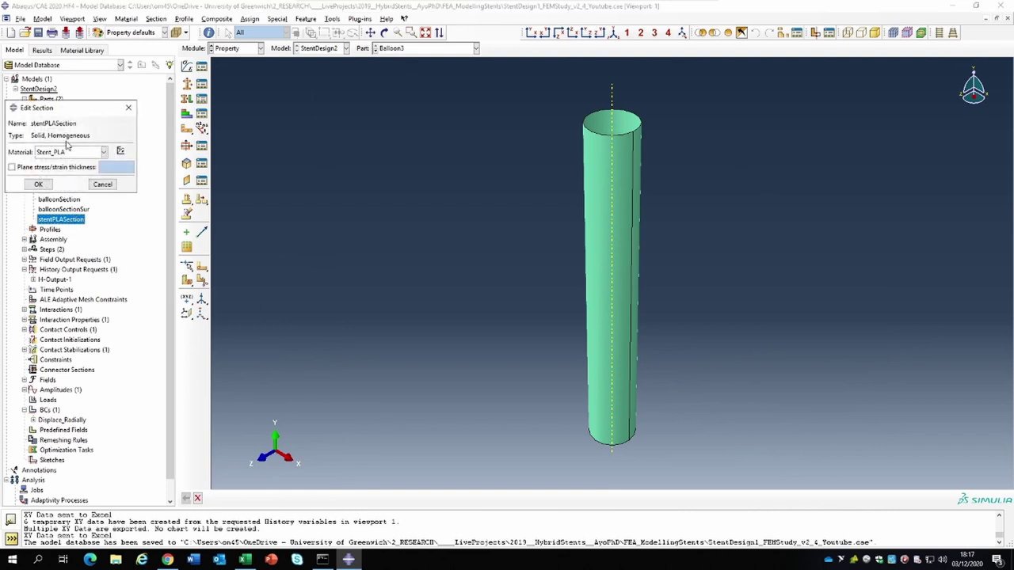
{"action": "left_click", "coordinate": [38, 184]}
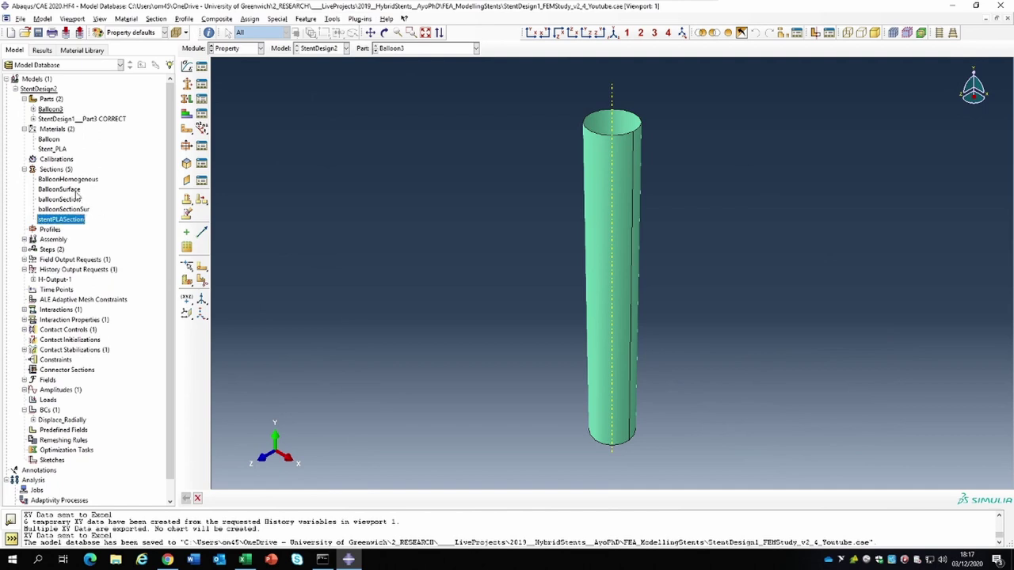
{"action": "left_click", "coordinate": [80, 190]}
{"action": "left_click", "coordinate": [86, 180]}
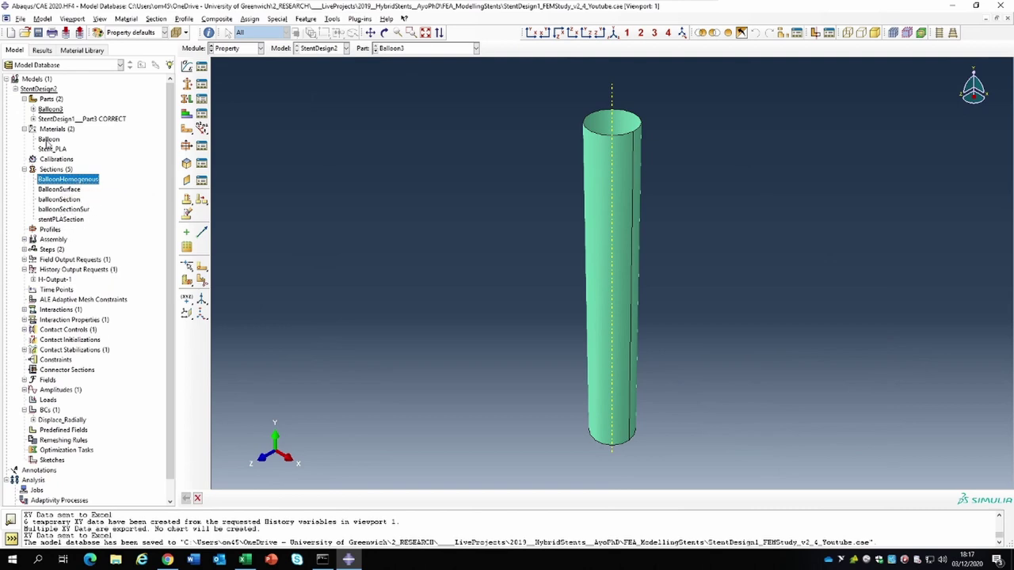
Step: Review Balloon3's BalloonSurface (Surface) section assignment on Set-1 without changes
{"action": "left_click", "coordinate": [32, 108]}
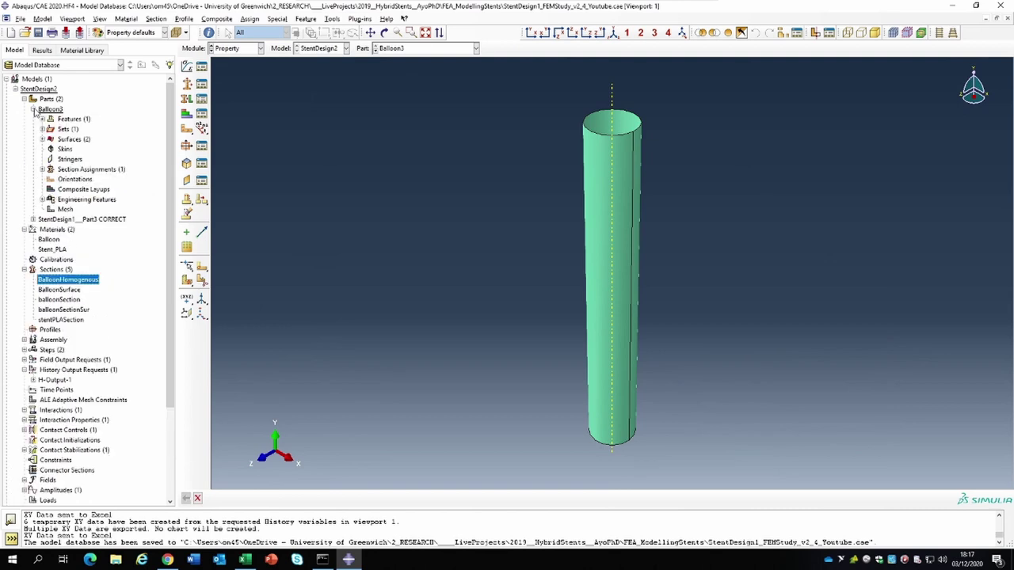
{"action": "left_click", "coordinate": [42, 170]}
{"action": "left_click", "coordinate": [87, 179]}
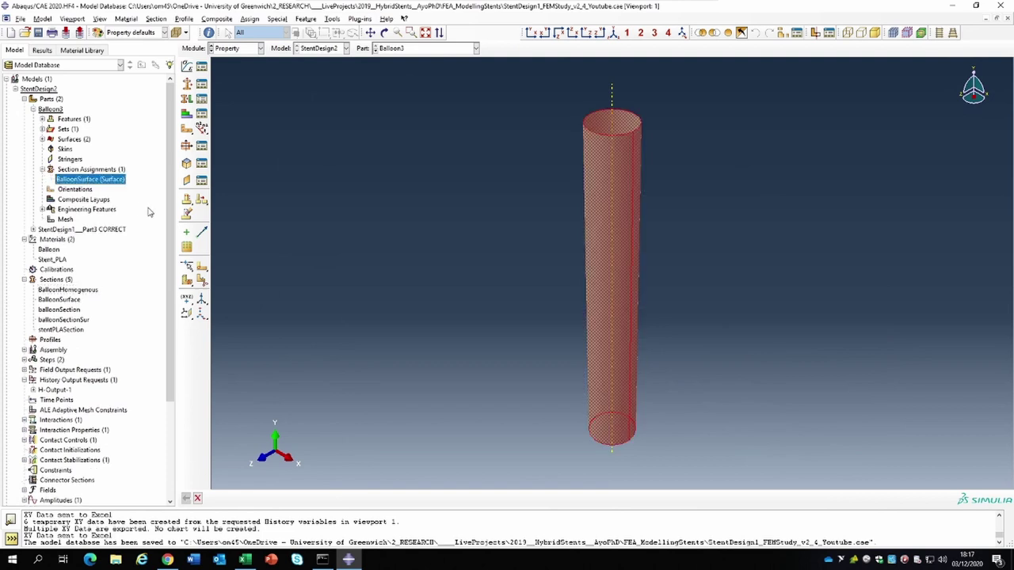
{"action": "double_click", "coordinate": [91, 180]}
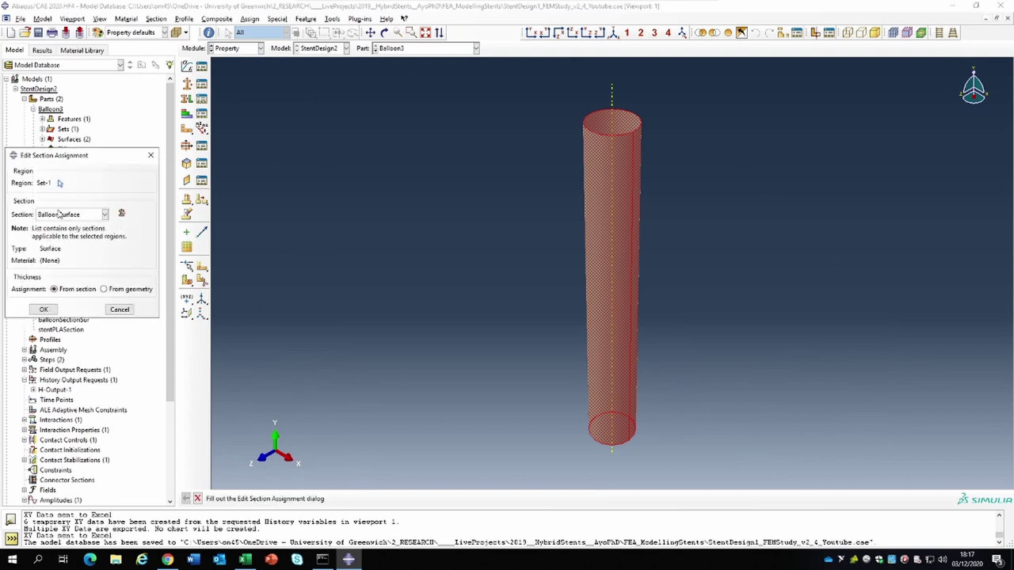
{"action": "left_click", "coordinate": [49, 314]}
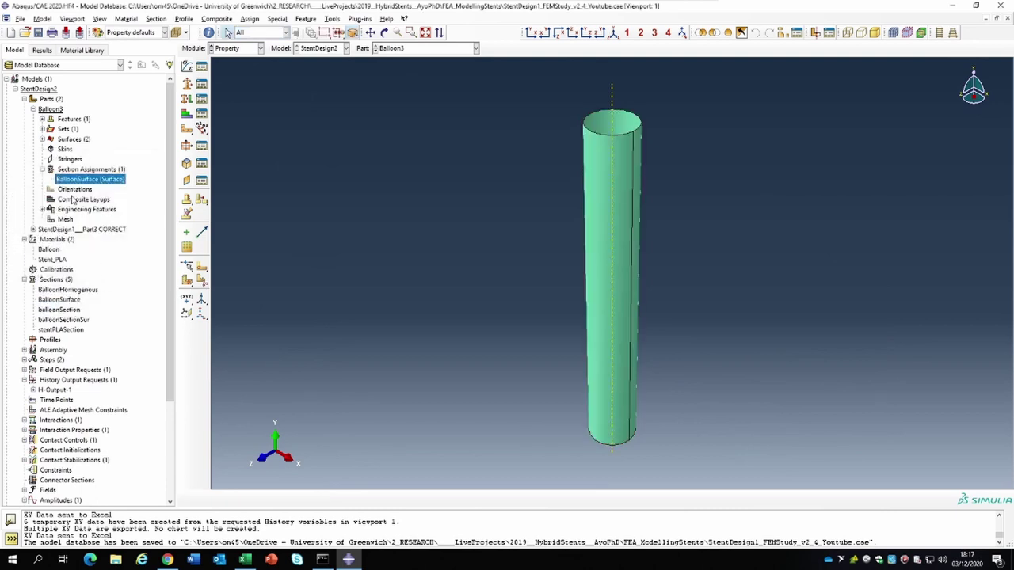
Step: Collapse the Materials branch and re-expand Balloon3 in the model tree
{"action": "left_click", "coordinate": [33, 109]}
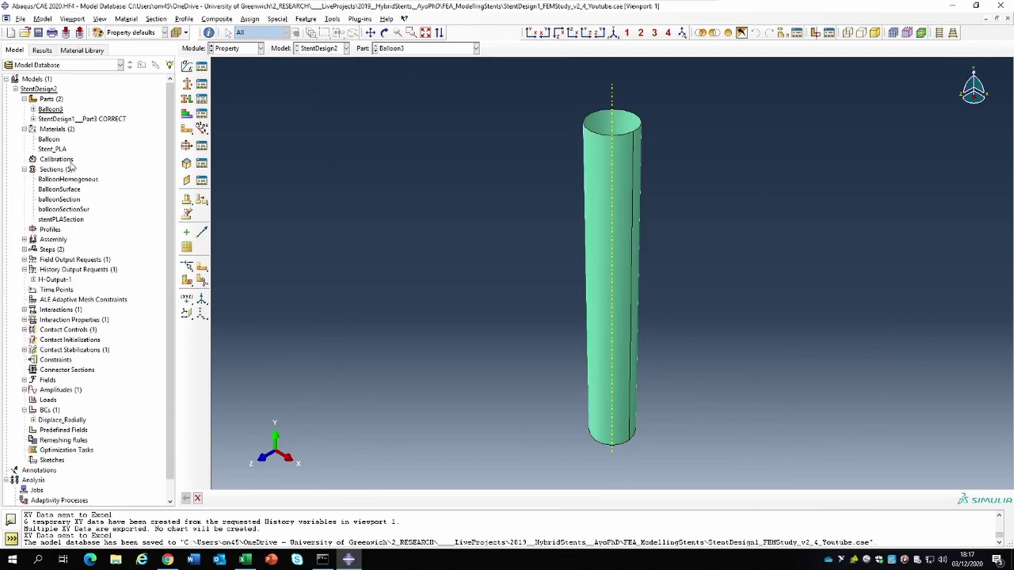
{"action": "left_click", "coordinate": [24, 129]}
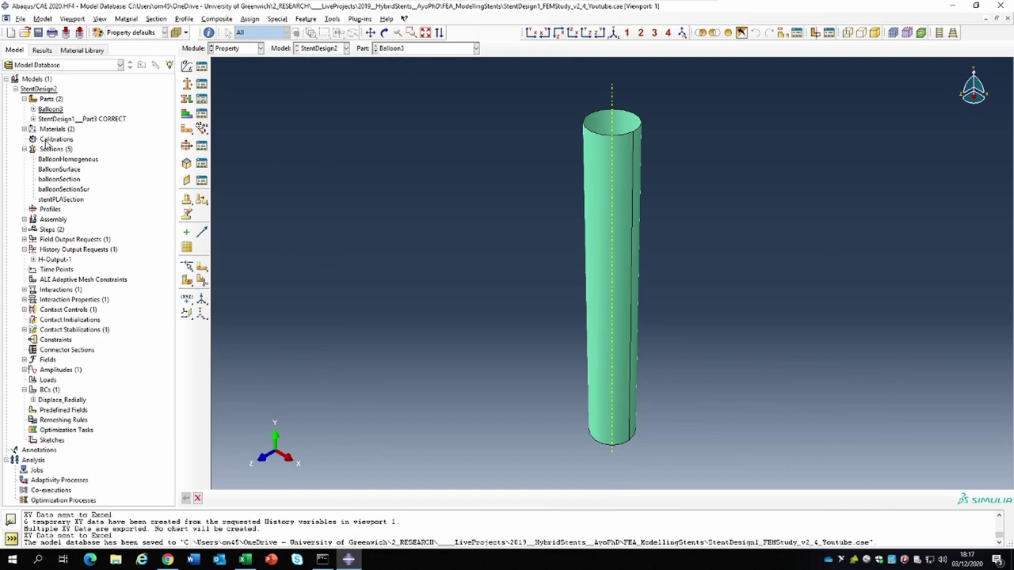
{"action": "left_click", "coordinate": [33, 108]}
Step: Show the Balloon3 mesh and confirm its element type as Standard linear Surface SFM3D4
{"action": "double_click", "coordinate": [65, 220]}
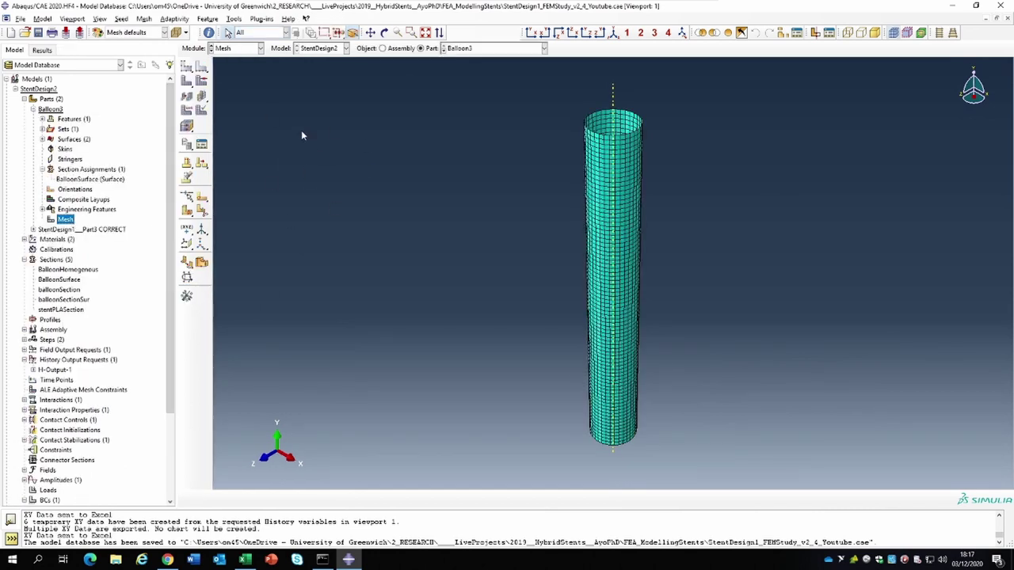
{"action": "left_click", "coordinate": [189, 113]}
{"action": "left_click_drag", "start_coordinate": [527, 86], "coordinate": [843, 416]}
{"action": "left_click", "coordinate": [416, 498]}
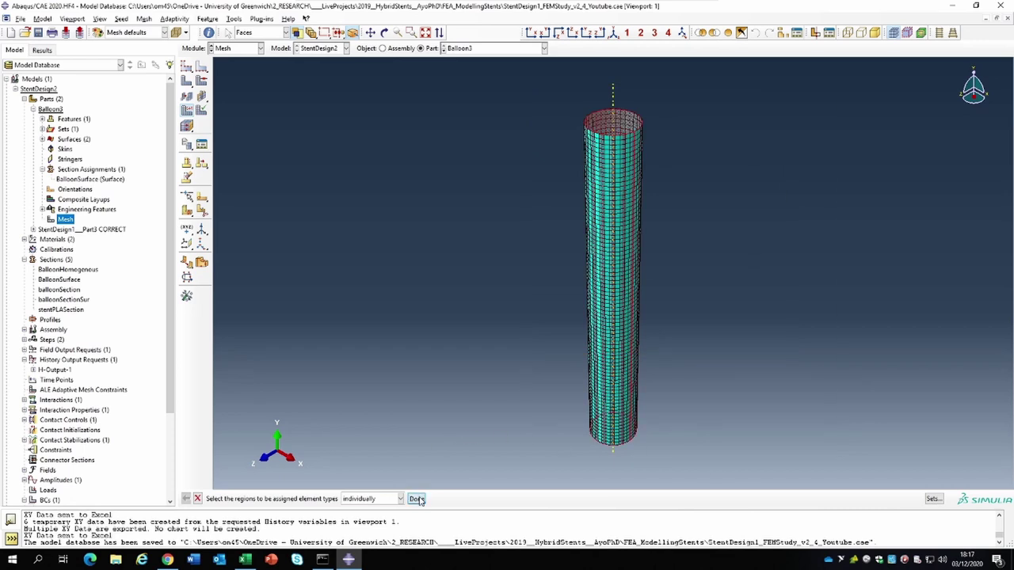
{"action": "scroll", "coordinate": [155, 136], "scroll_direction": "down", "scroll_amount": 2}
{"action": "left_click", "coordinate": [150, 125]}
{"action": "scroll", "coordinate": [154, 131], "scroll_direction": "down", "scroll_amount": 1}
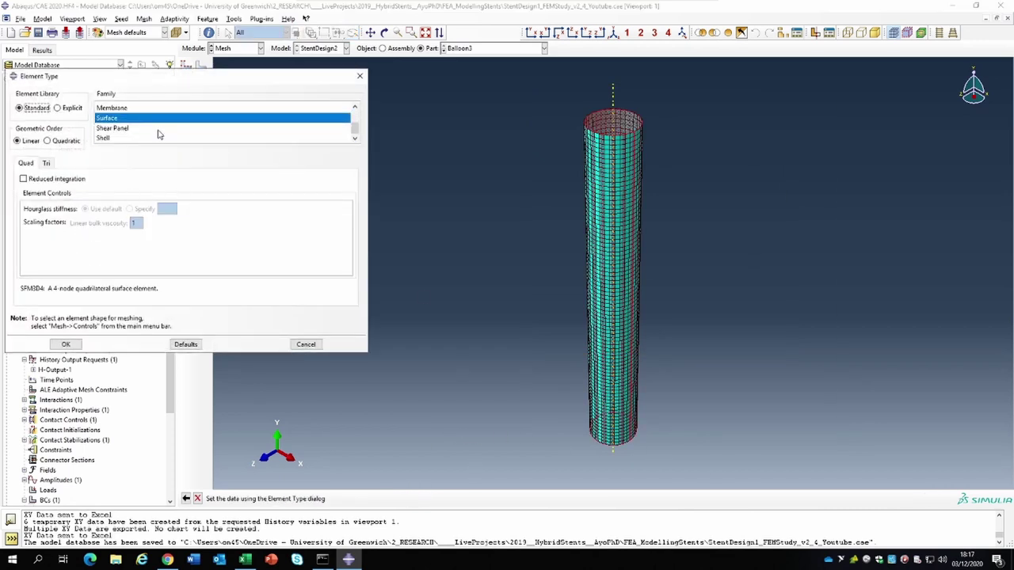
{"action": "left_click", "coordinate": [66, 344]}
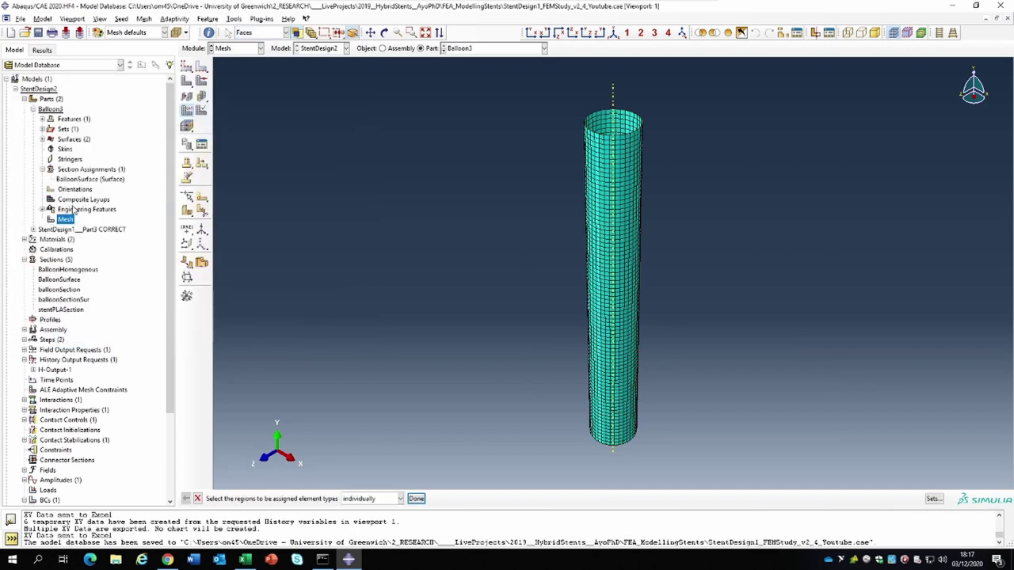
{"action": "left_click", "coordinate": [33, 109]}
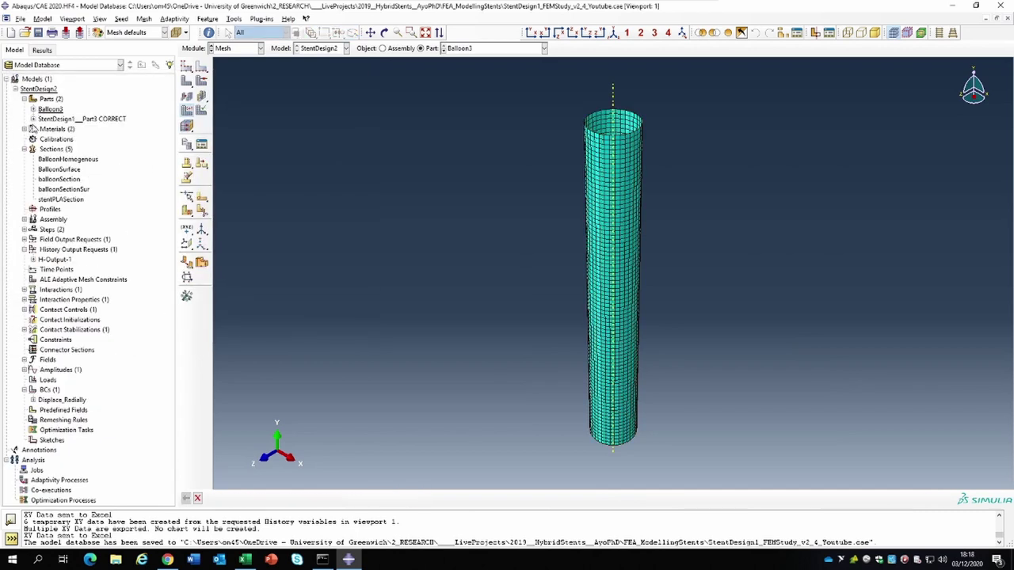
Step: Check the stent's stentPLASection assignment, then display the StentDesign1__Part3 CORRECT mesh
{"action": "left_click", "coordinate": [33, 119]}
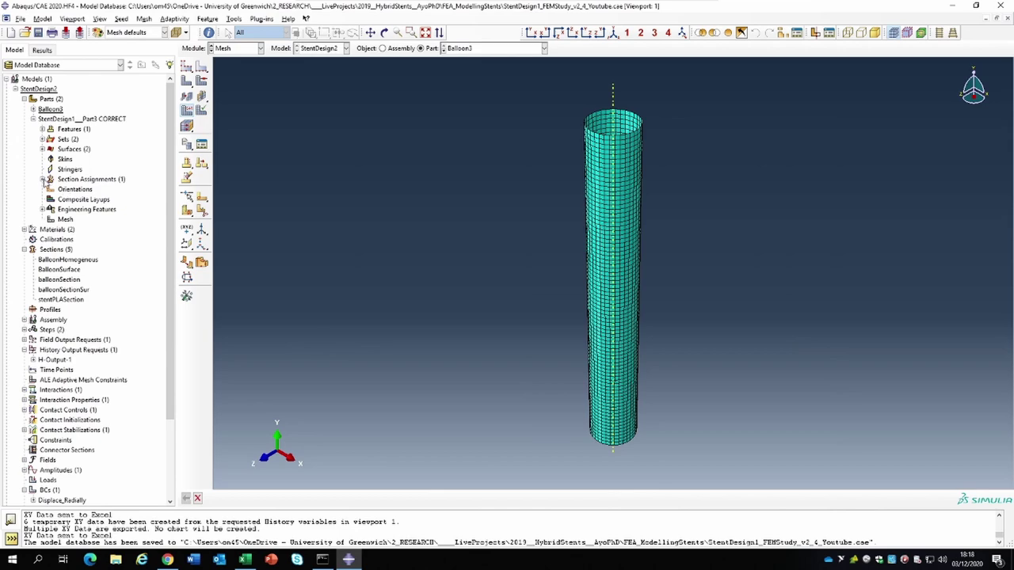
{"action": "left_click", "coordinate": [43, 179]}
{"action": "left_click", "coordinate": [93, 191]}
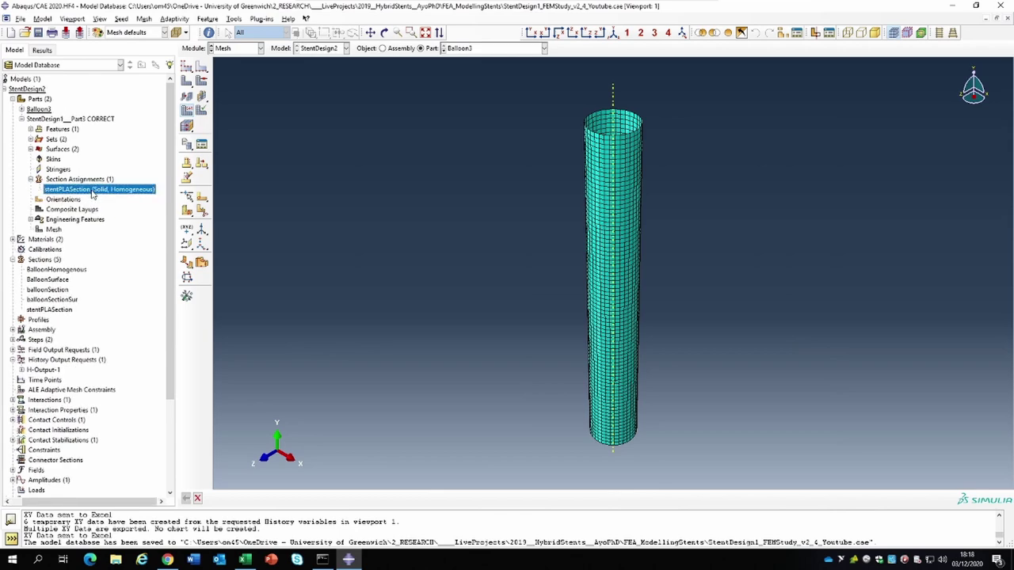
{"action": "left_click", "coordinate": [130, 157]}
{"action": "double_click", "coordinate": [55, 230]}
{"action": "double_click", "coordinate": [56, 229]}
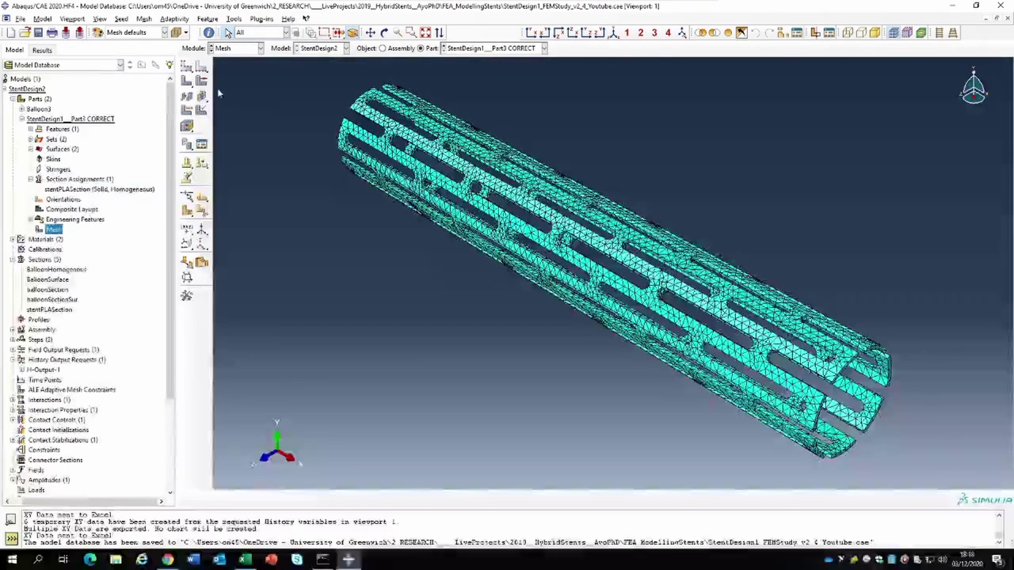
Step: Confirm the whole stent mesh uses C3D10 quadratic tetrahedral 3D Stress elements, then collapse the stent part
{"action": "left_click", "coordinate": [191, 111]}
{"action": "left_click_drag", "start_coordinate": [289, 77], "coordinate": [979, 489]}
{"action": "left_click", "coordinate": [349, 499]}
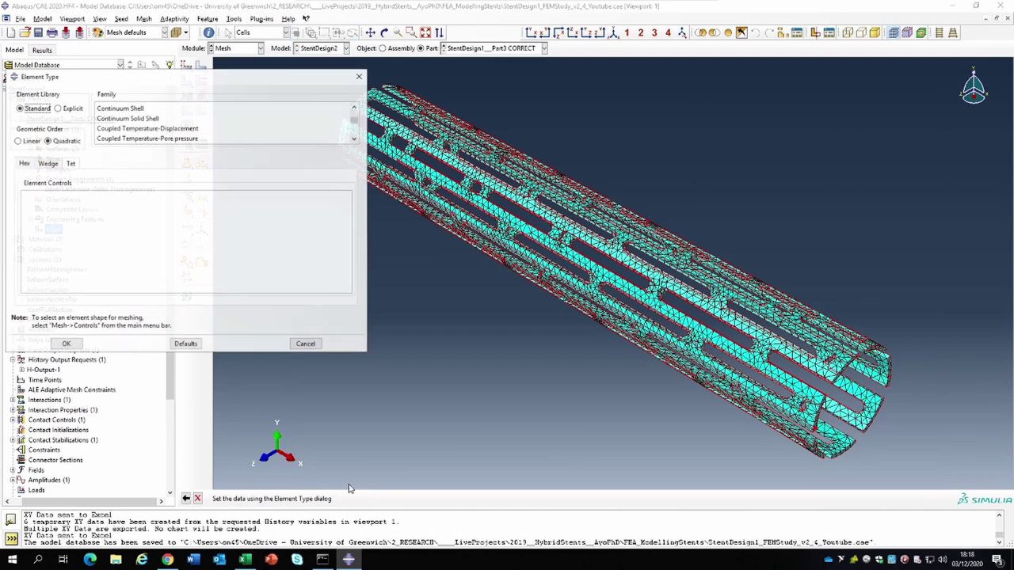
{"action": "scroll", "coordinate": [188, 134], "scroll_direction": "down", "scroll_amount": 3}
{"action": "scroll", "coordinate": [191, 137], "scroll_direction": "up", "scroll_amount": 4}
{"action": "scroll", "coordinate": [191, 136], "scroll_direction": "up", "scroll_amount": 1}
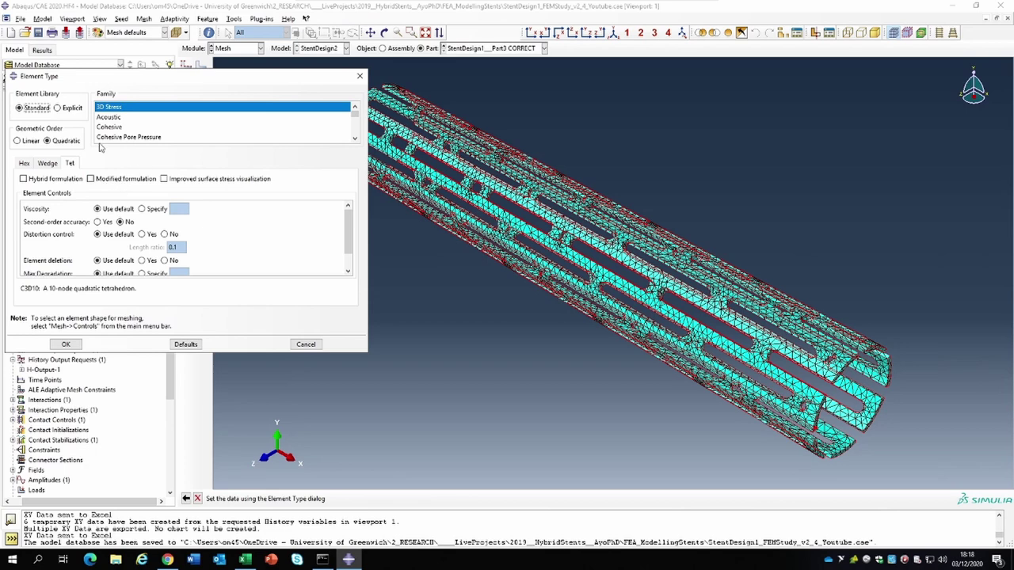
{"action": "left_click", "coordinate": [74, 345]}
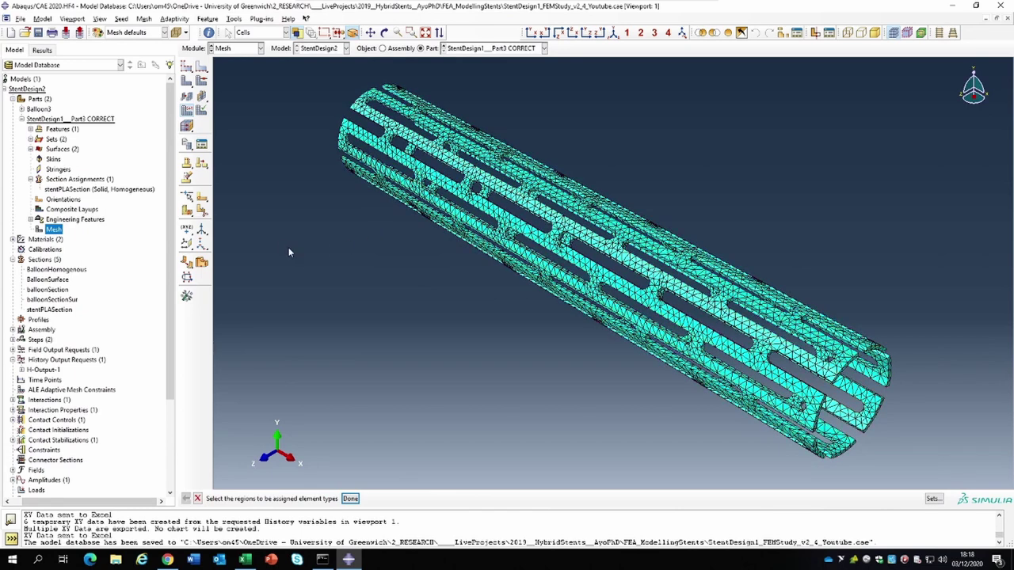
{"action": "left_click", "coordinate": [21, 119]}
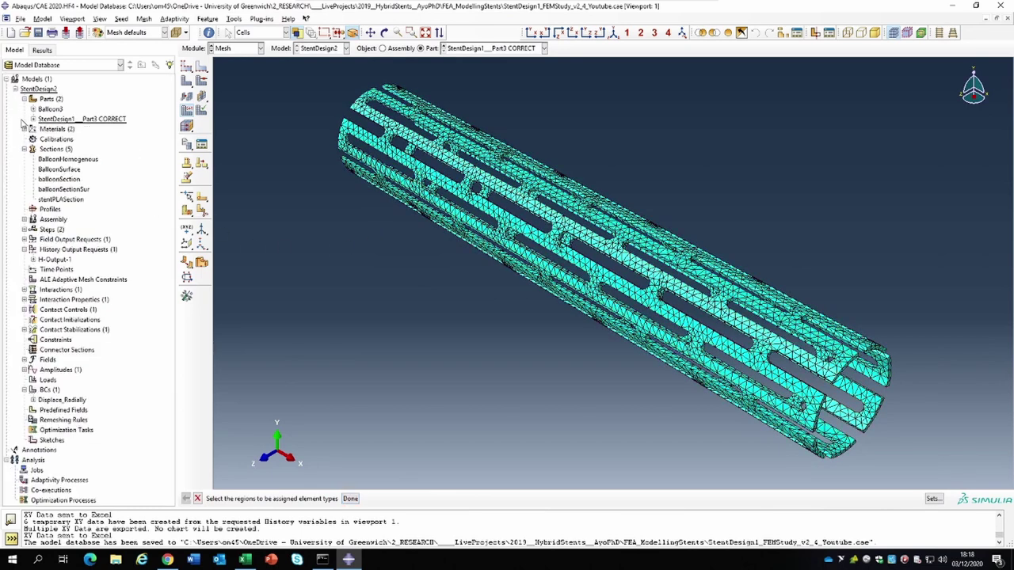
Step: Collapse Sections, expand Assembly, and inspect the stent and Balloon3_in_place instances and Datum csys-1
{"action": "left_click", "coordinate": [24, 149]}
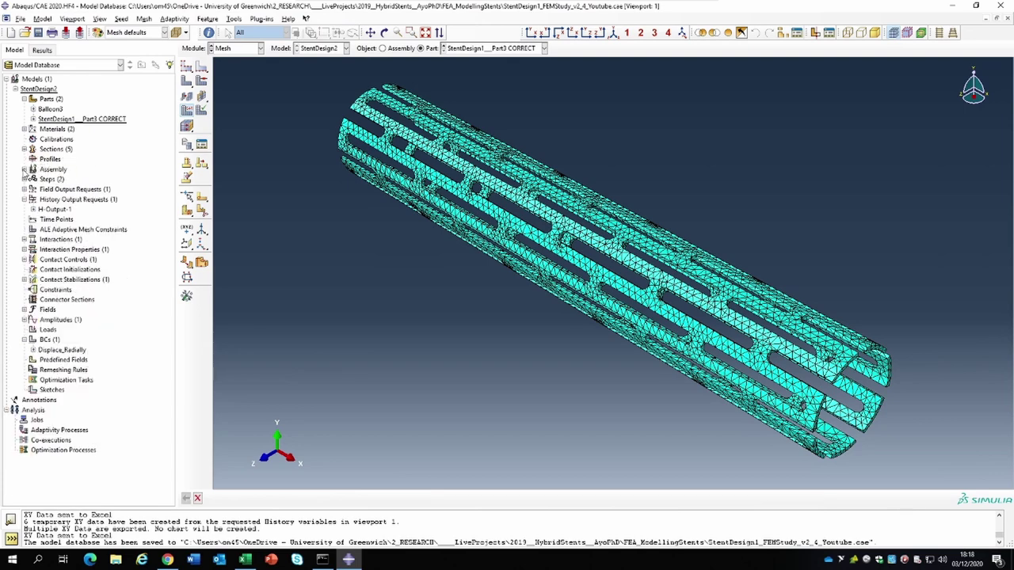
{"action": "left_click", "coordinate": [23, 168]}
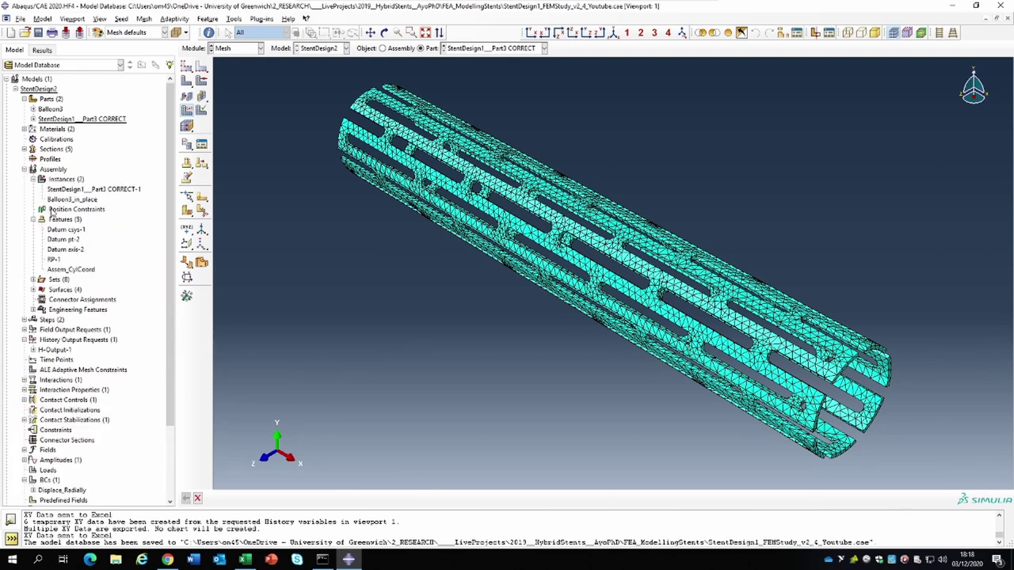
{"action": "left_click", "coordinate": [76, 190]}
{"action": "left_click", "coordinate": [77, 200]}
{"action": "left_click", "coordinate": [81, 191]}
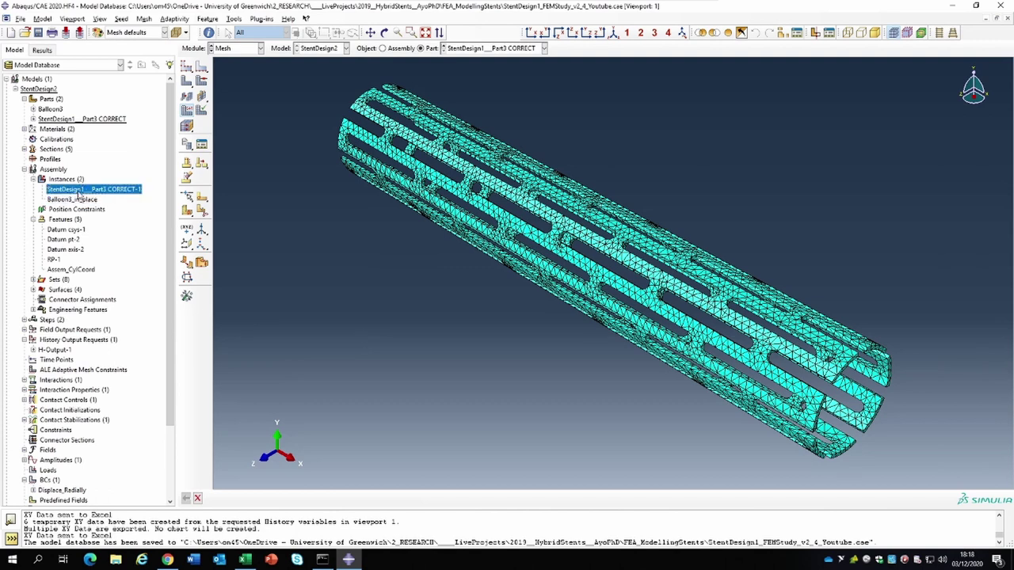
{"action": "left_click", "coordinate": [79, 202]}
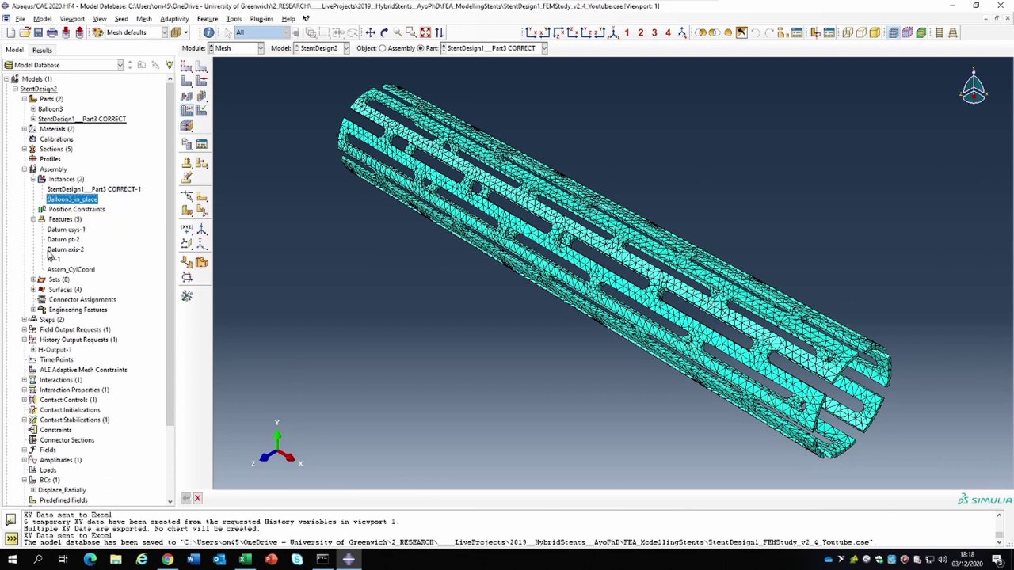
{"action": "left_click", "coordinate": [66, 229]}
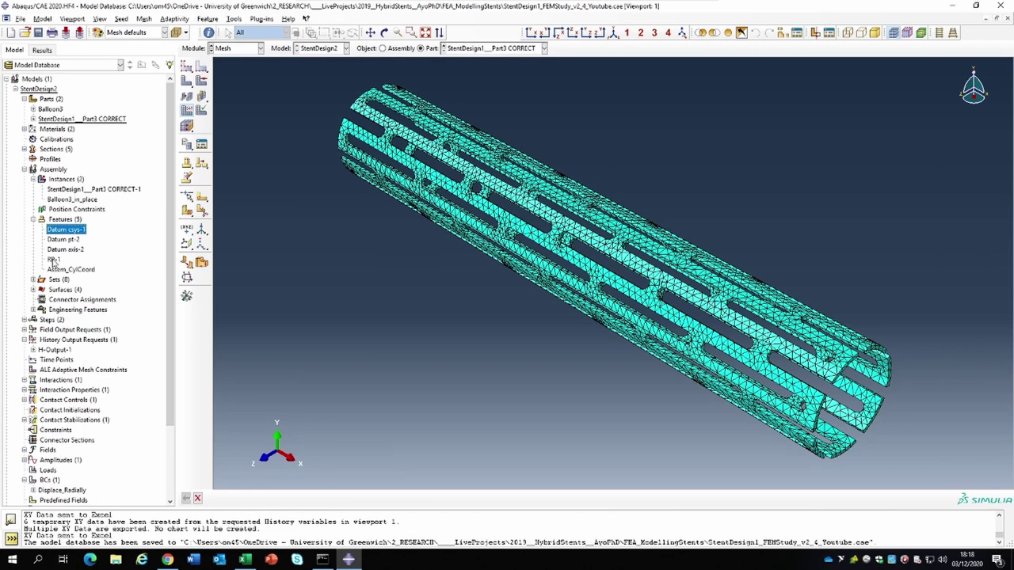
{"action": "left_click", "coordinate": [238, 48]}
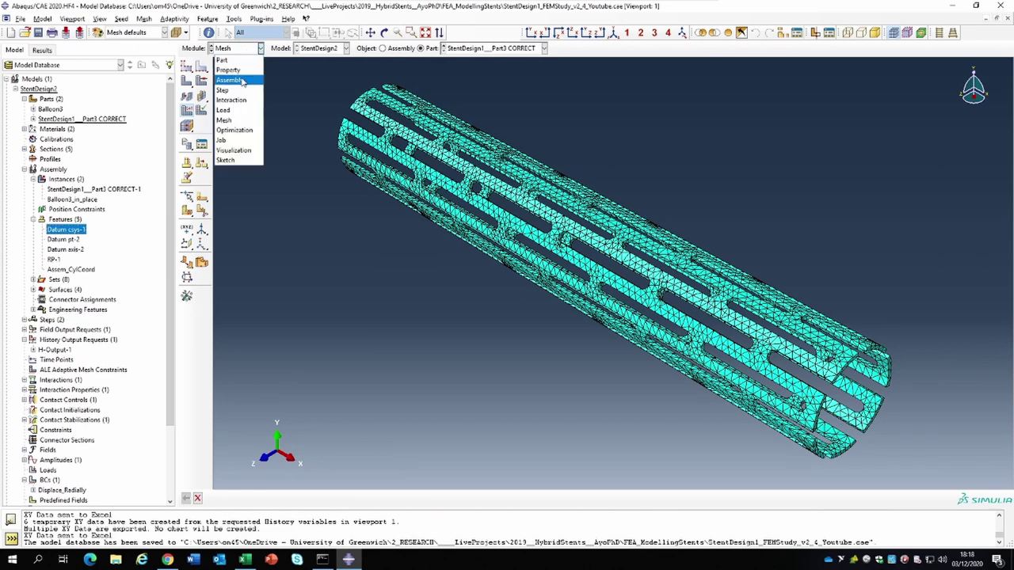
Step: In the Assembly module, highlight Datum csys-1 and rotate the view to face the stent end
{"action": "left_click", "coordinate": [241, 78]}
{"action": "left_click", "coordinate": [76, 229]}
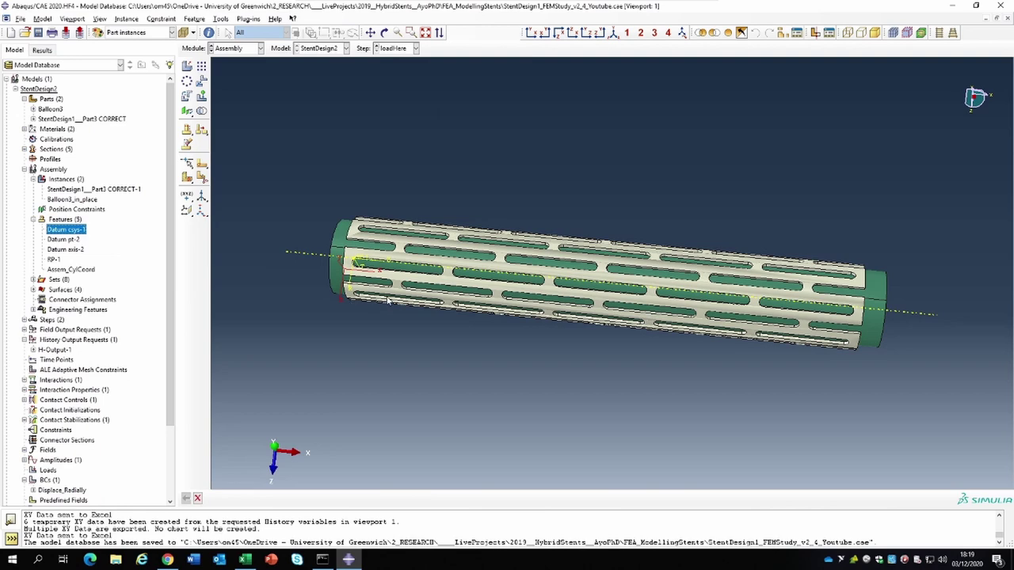
{"action": "left_click", "coordinate": [385, 31]}
{"action": "left_click_drag", "start_coordinate": [554, 270], "coordinate": [525, 305]}
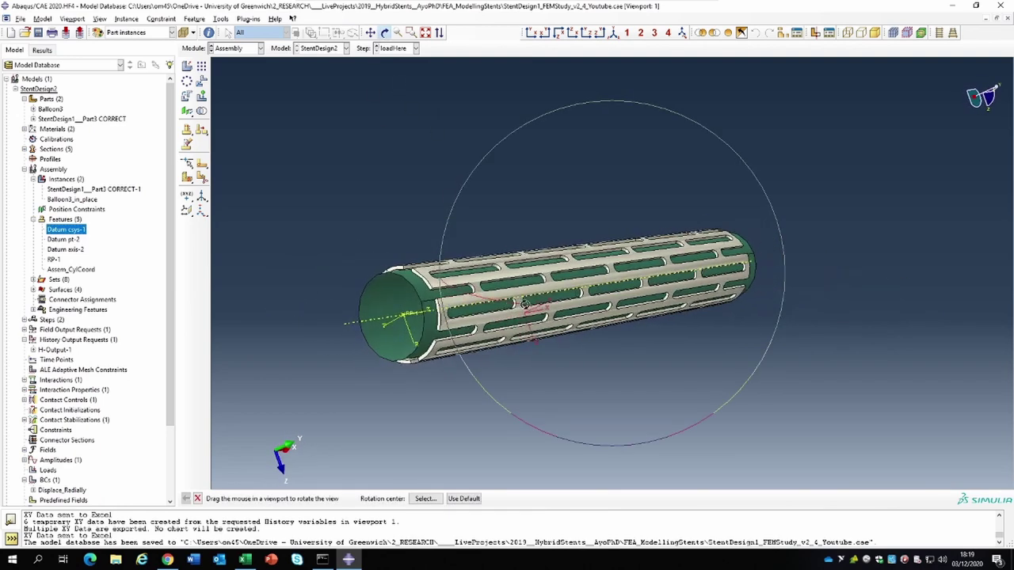
Step: Highlight Datum axis-2, reference point RP-1 and Assem_CylCoord, zoomed in on the stent end
{"action": "left_click", "coordinate": [70, 249]}
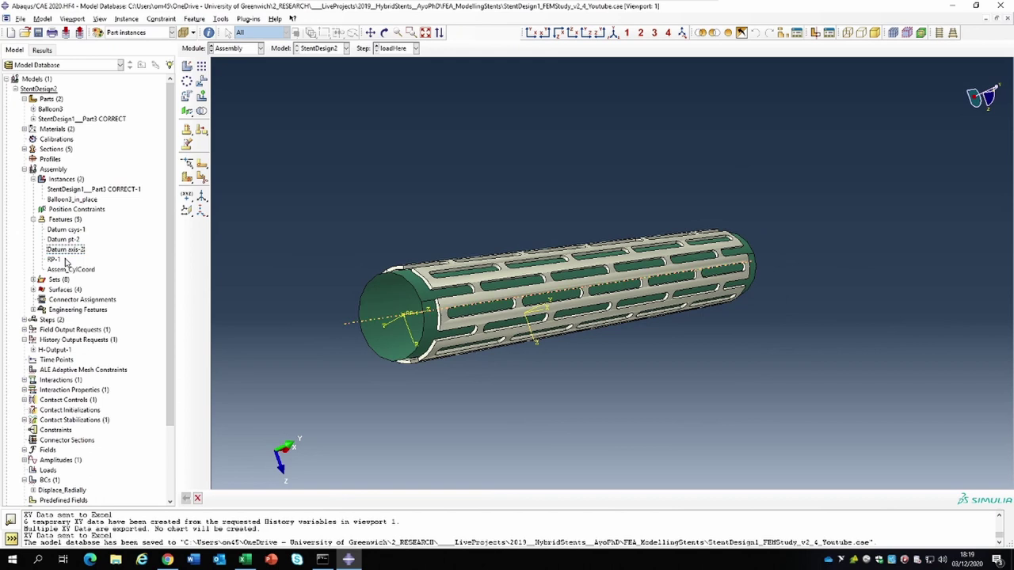
{"action": "left_click", "coordinate": [70, 250]}
{"action": "left_click", "coordinate": [54, 260]}
{"action": "scroll", "coordinate": [410, 329], "scroll_direction": "up", "scroll_amount": 6}
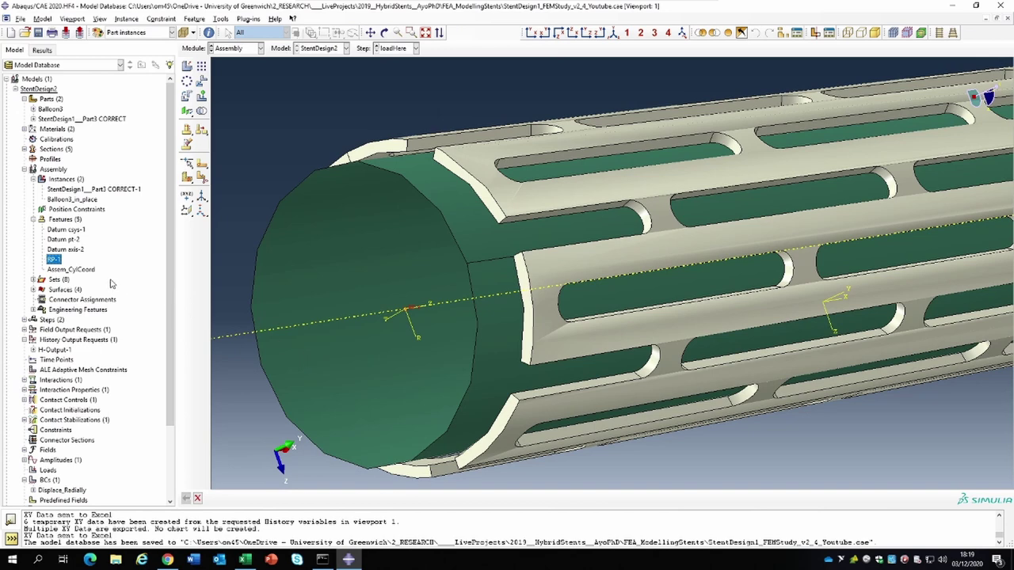
{"action": "left_click", "coordinate": [79, 271]}
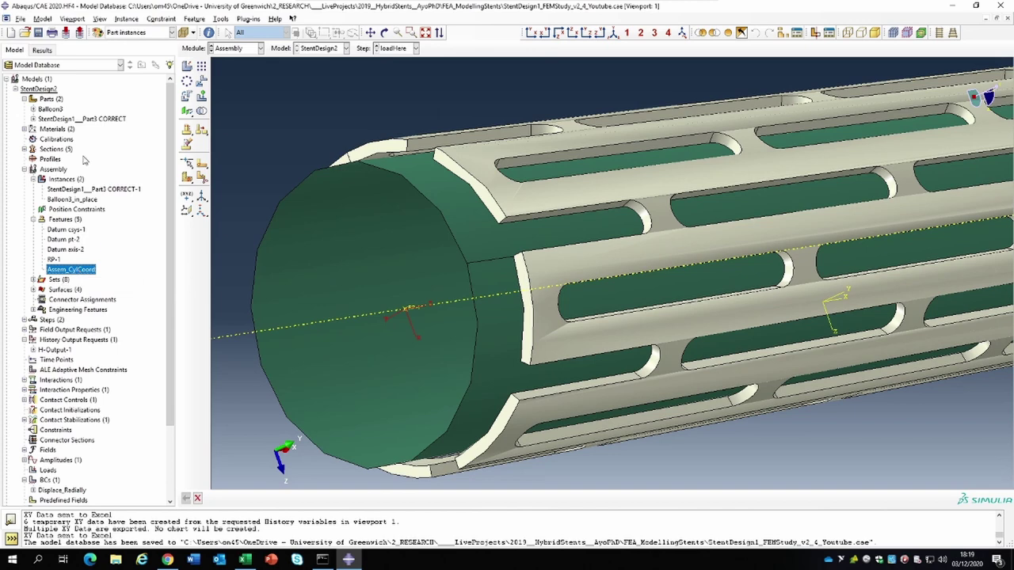
{"action": "left_click", "coordinate": [33, 219]}
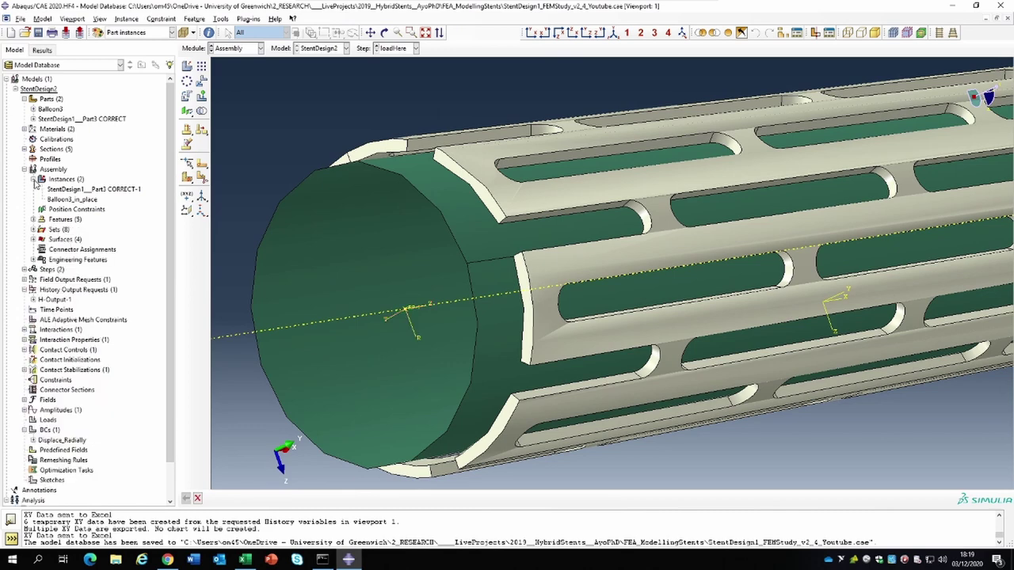
{"action": "left_click", "coordinate": [34, 179]}
{"action": "left_click", "coordinate": [33, 219]}
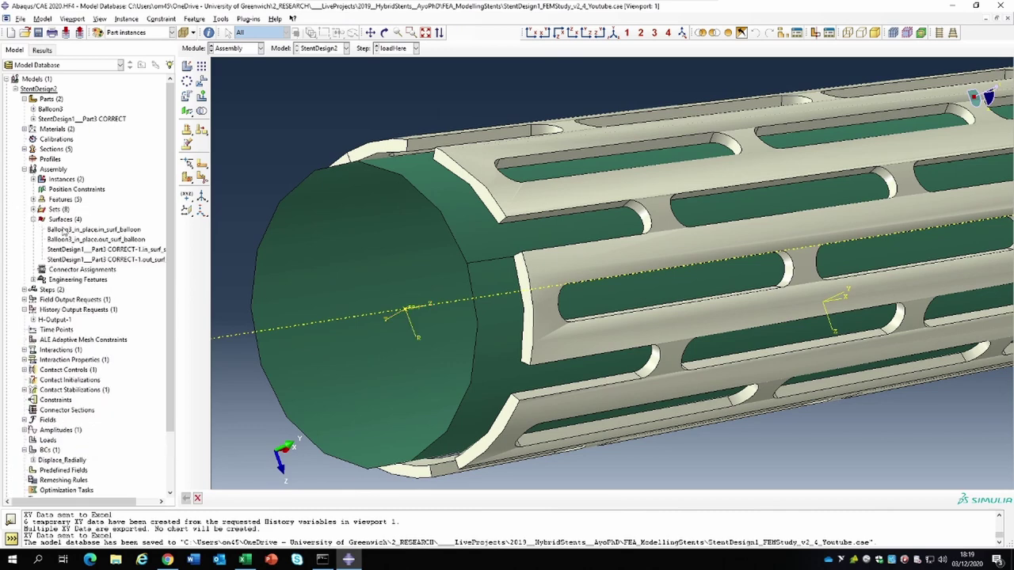
{"action": "left_click", "coordinate": [64, 230]}
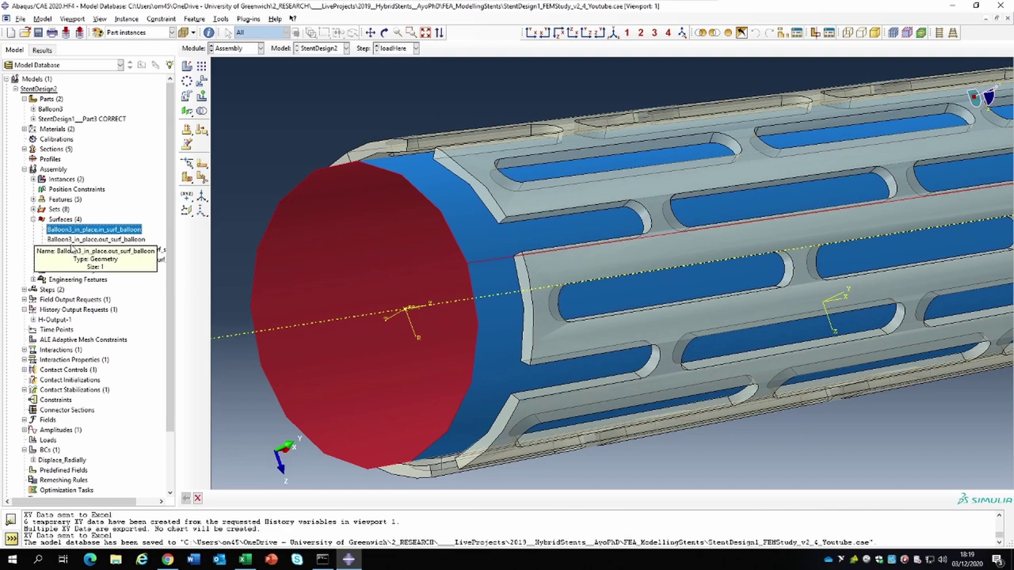
{"action": "left_click", "coordinate": [97, 240]}
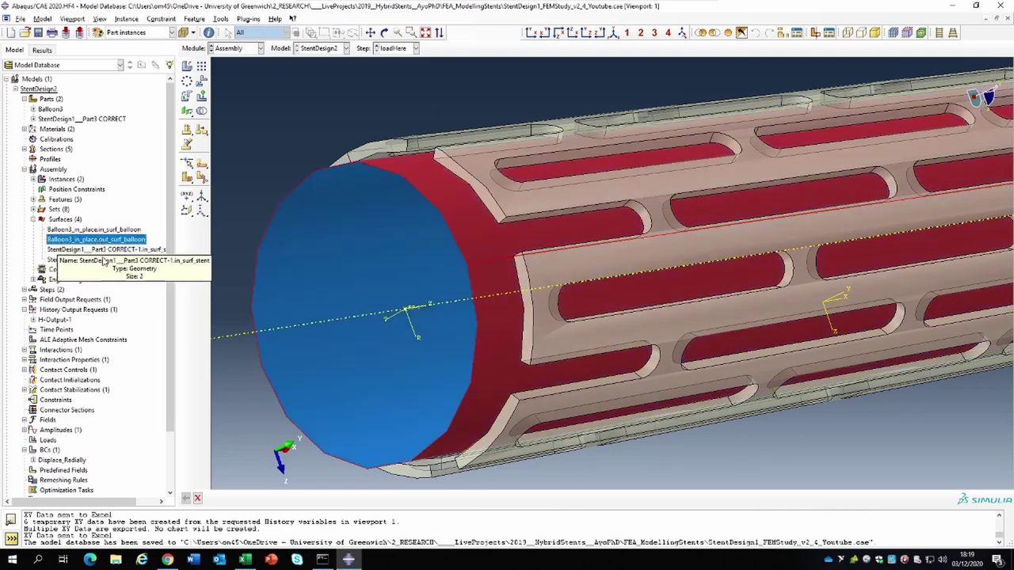
{"action": "left_click", "coordinate": [113, 252]}
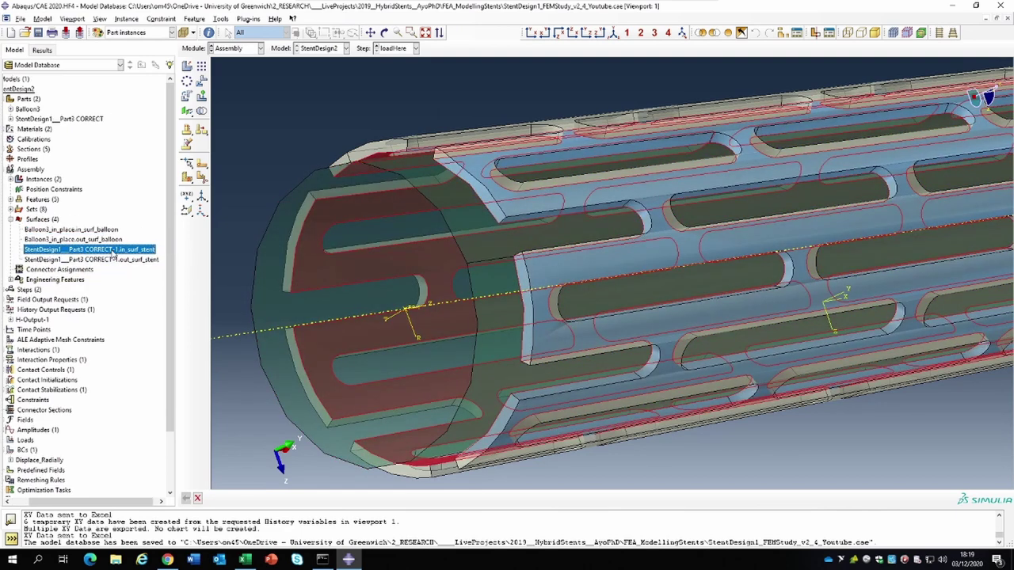
{"action": "left_click", "coordinate": [114, 262]}
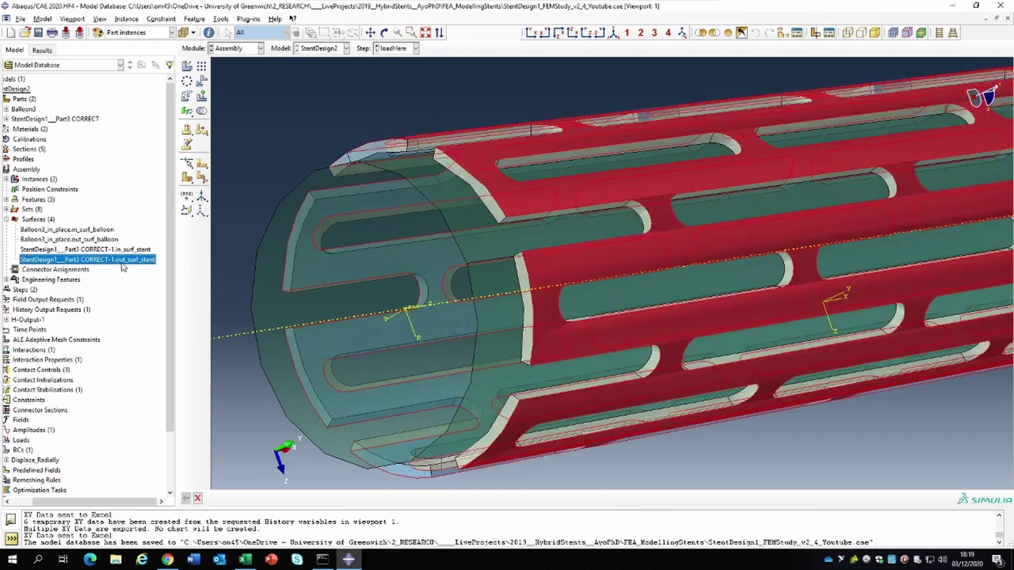
{"action": "left_click", "coordinate": [13, 220]}
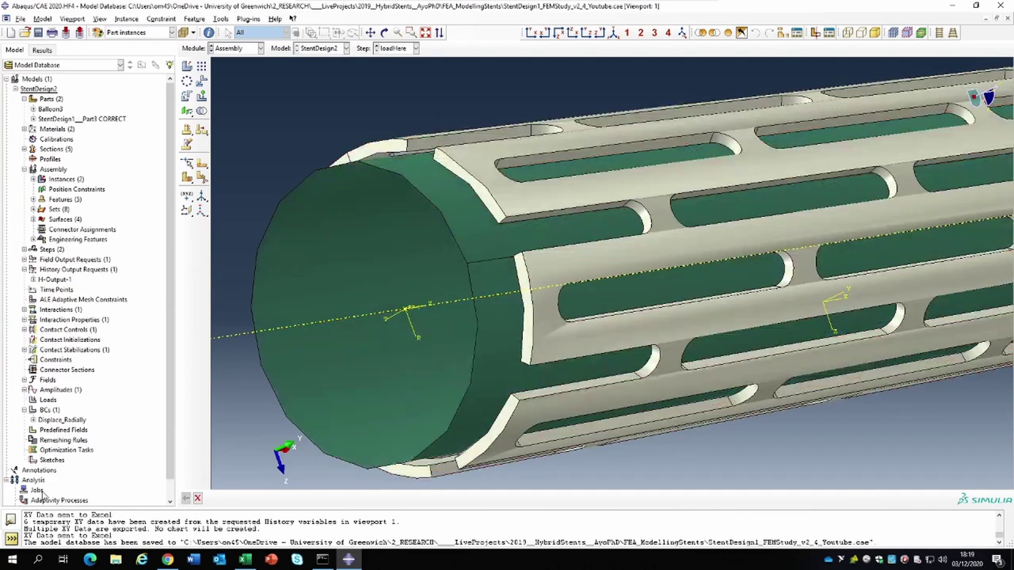